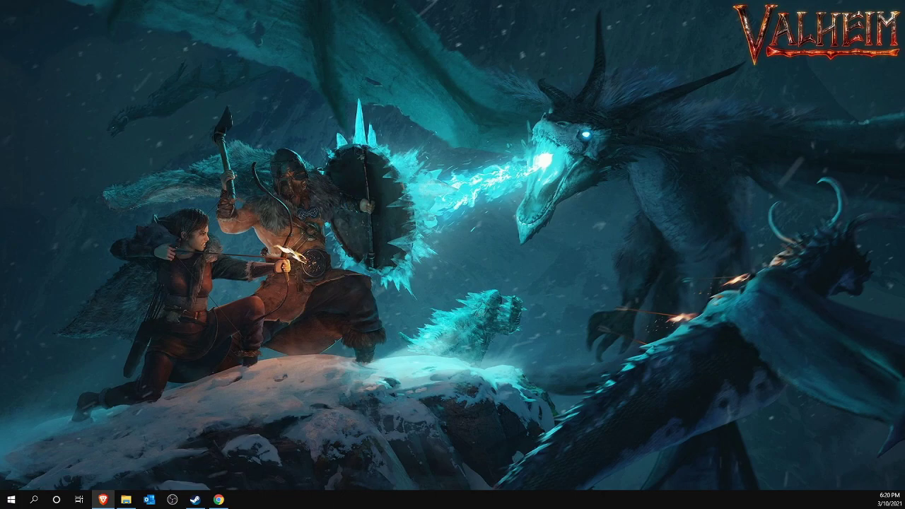
# Go to namacle.com/survival, open the Valheim server order form showing $14.00 monthly, then return to Steam.
pyautogui.click(220, 500)
pyautogui.write('namacle.com/surviva')
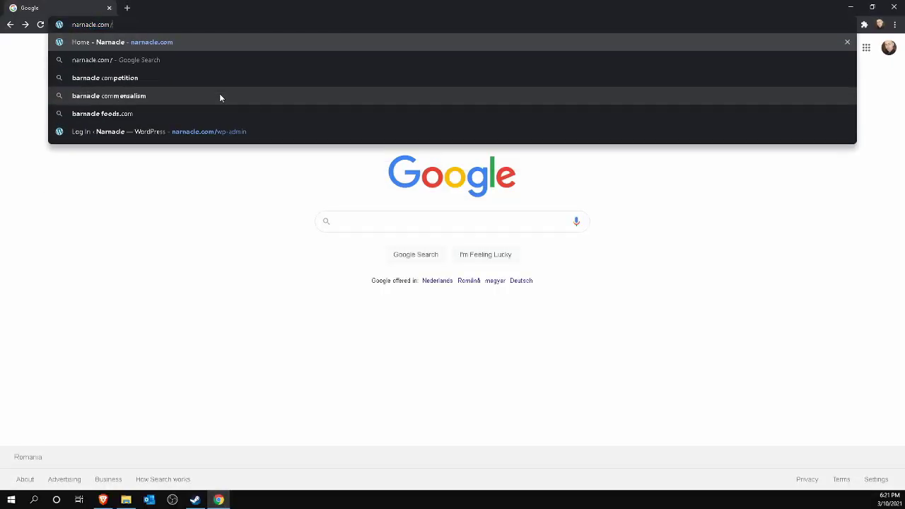
pyautogui.write('l')
pyautogui.press('Return')
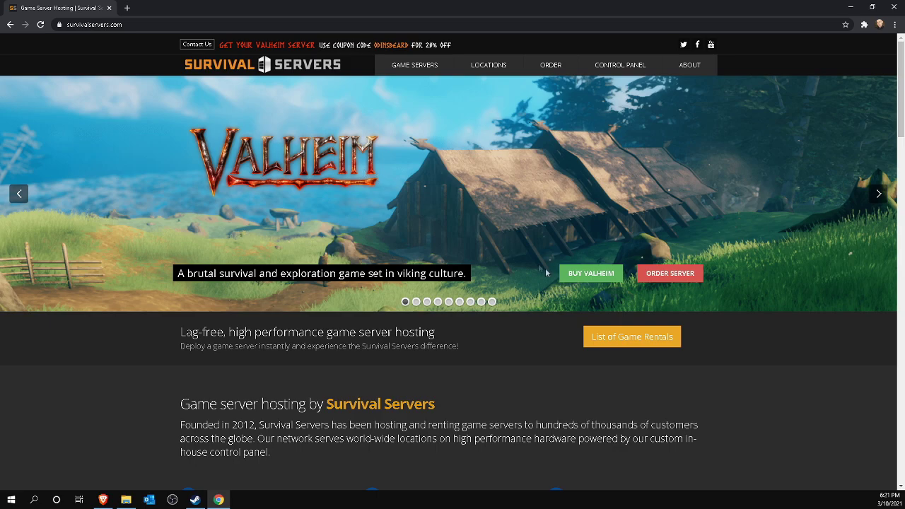
pyautogui.click(663, 274)
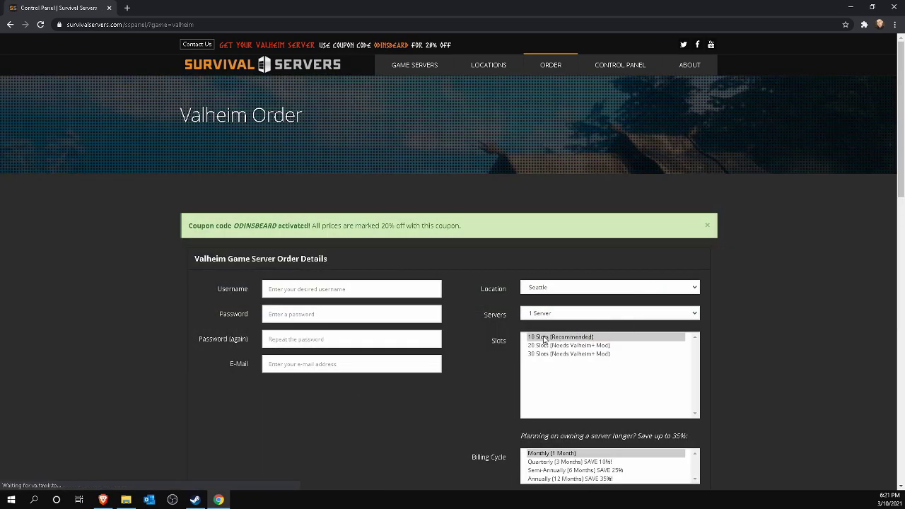
pyautogui.scroll(-7, 546, 340)
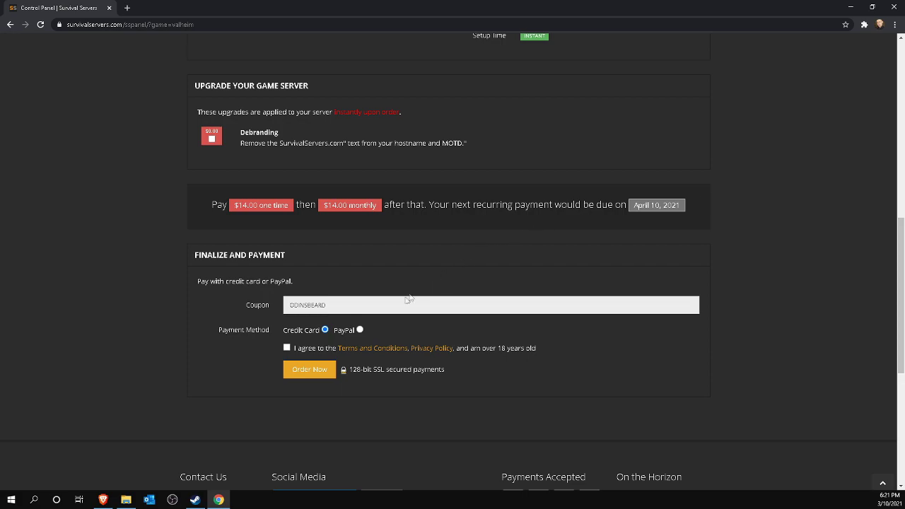
pyautogui.click(197, 500)
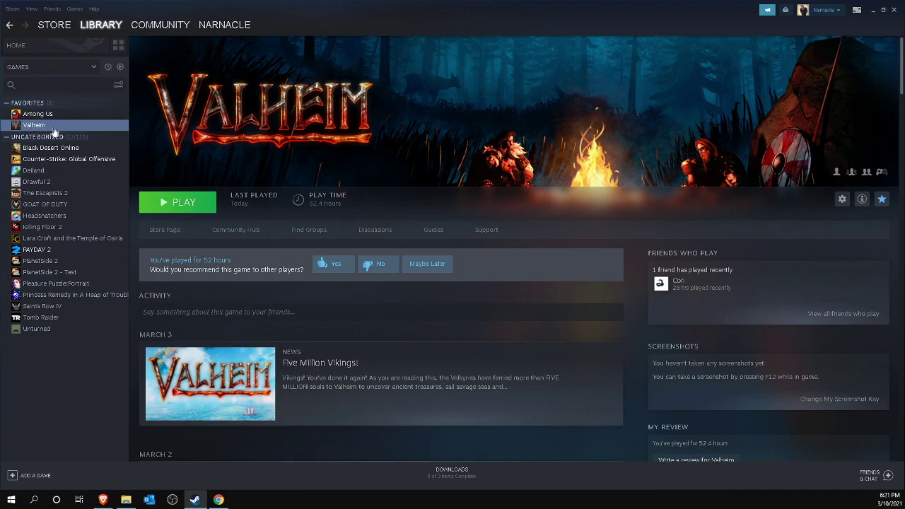
# Include tools in the Steam library list and search for Valheim.
pyautogui.click(85, 63)
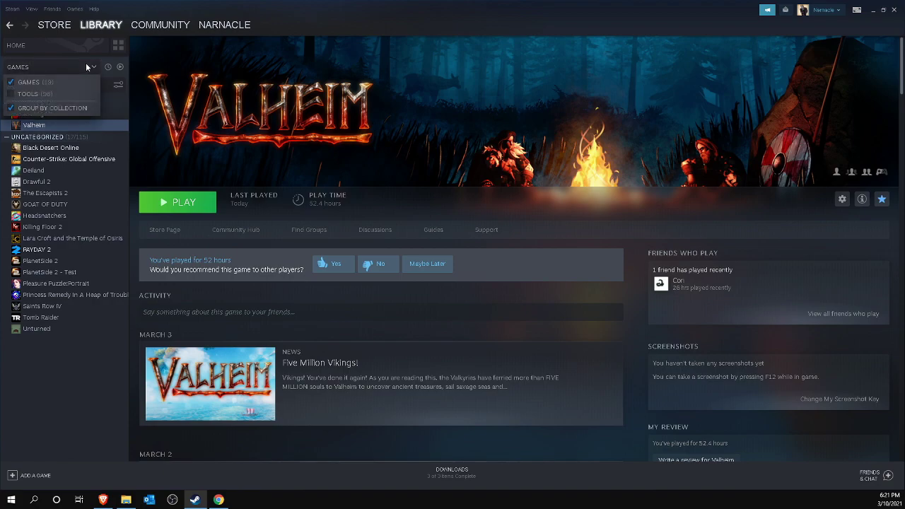
pyautogui.click(32, 94)
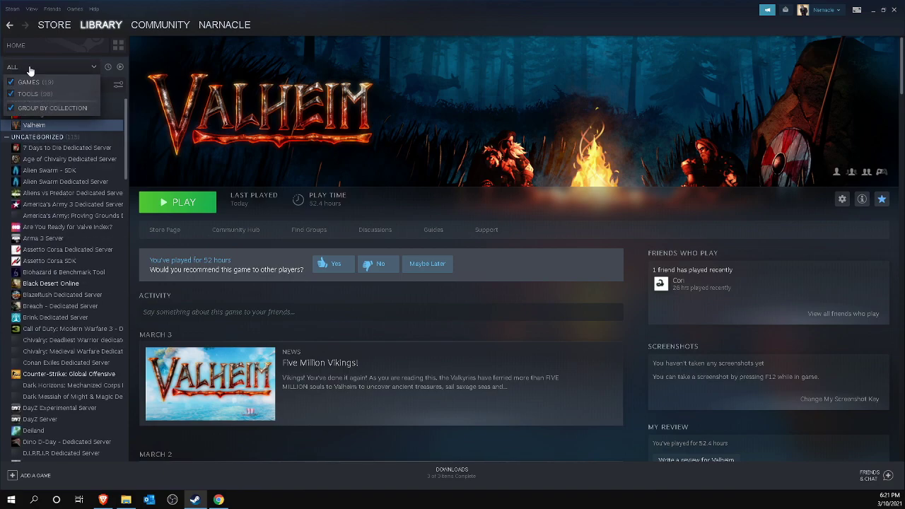
pyautogui.click(29, 69)
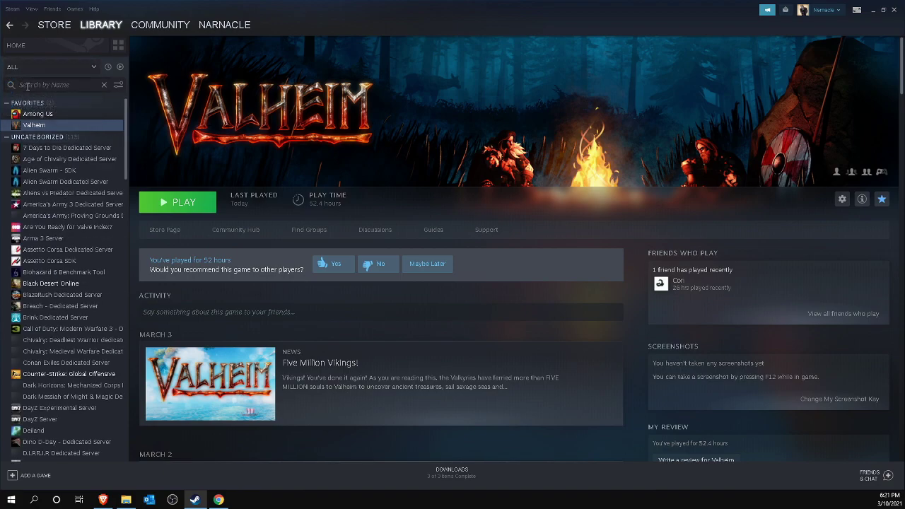
pyautogui.write('Valheim')
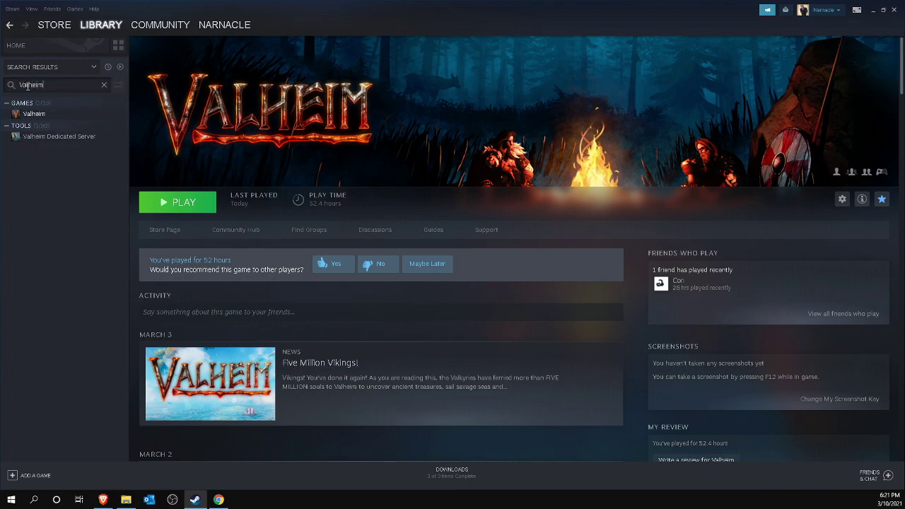
# Install Valheim Dedicated Server from its library page.
pyautogui.click(49, 140)
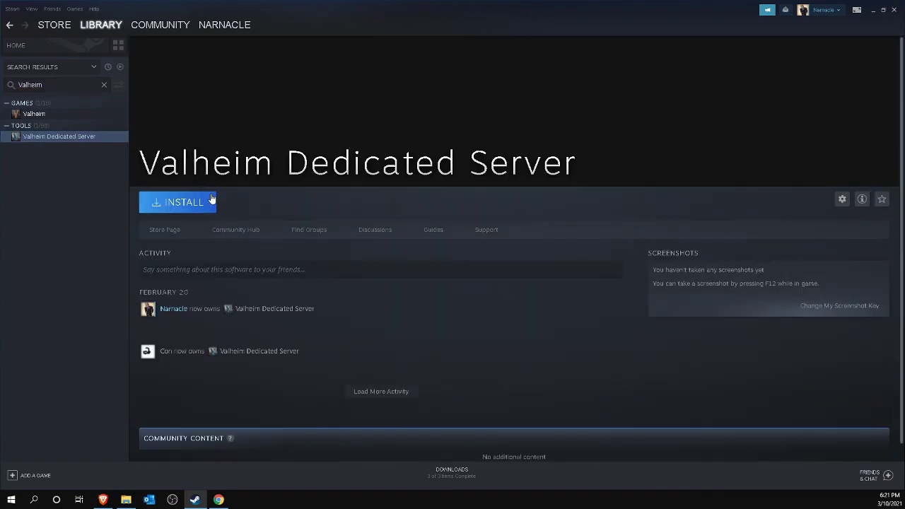
pyautogui.click(179, 204)
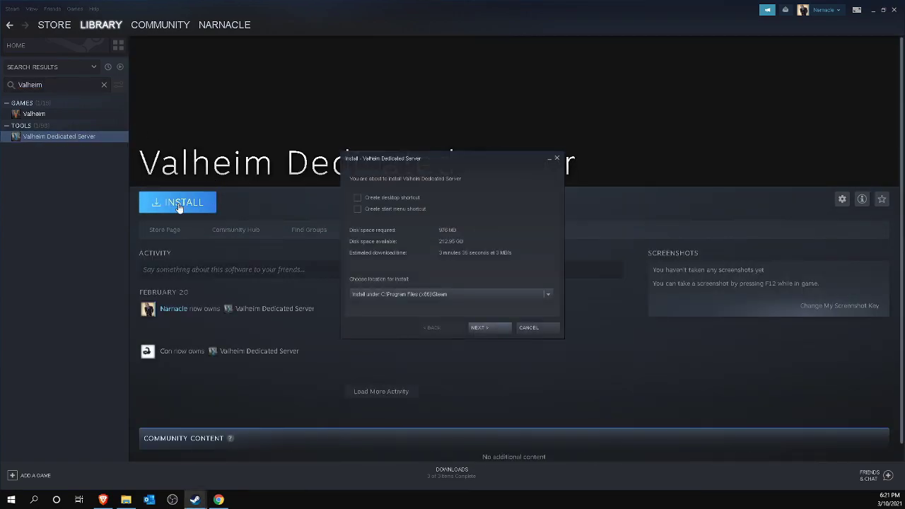
pyautogui.click(481, 329)
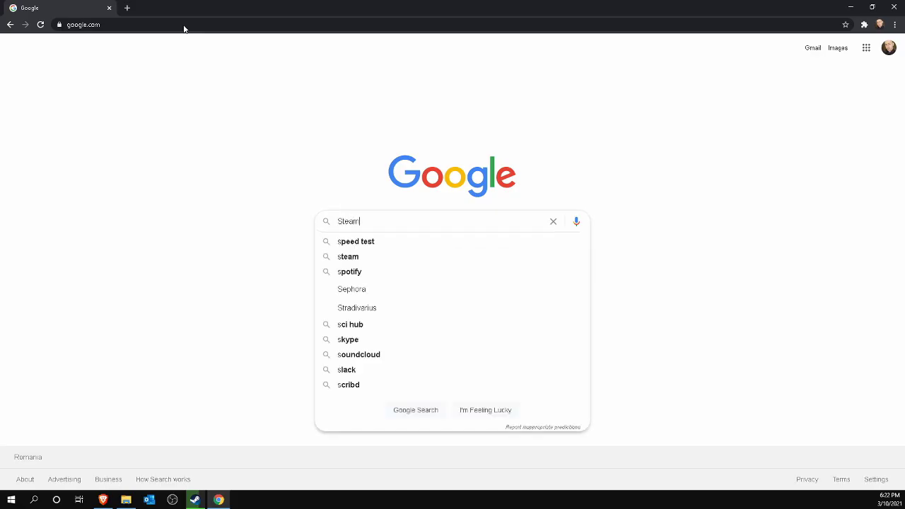
# Search for SteamCMD and download the Windows steamcmd.zip from Valve's developer wiki, then open it.
pyautogui.write('MD')
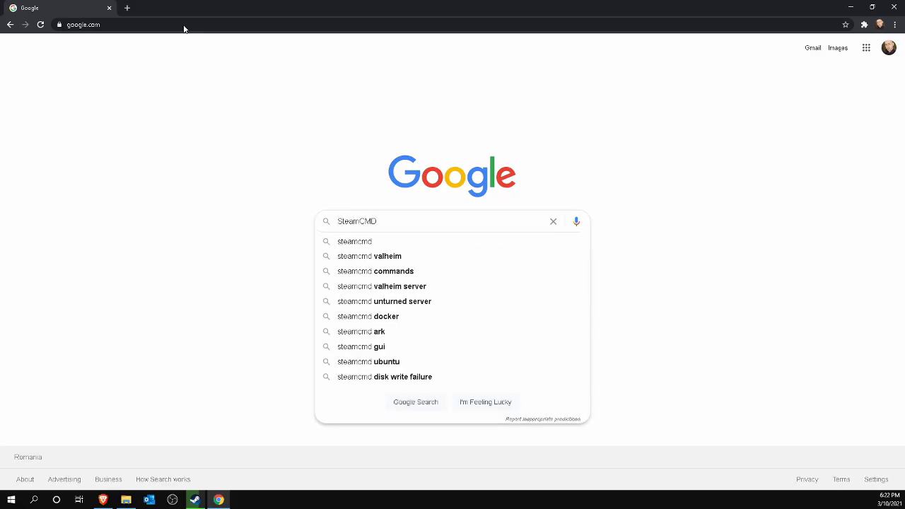
pyautogui.press('Return')
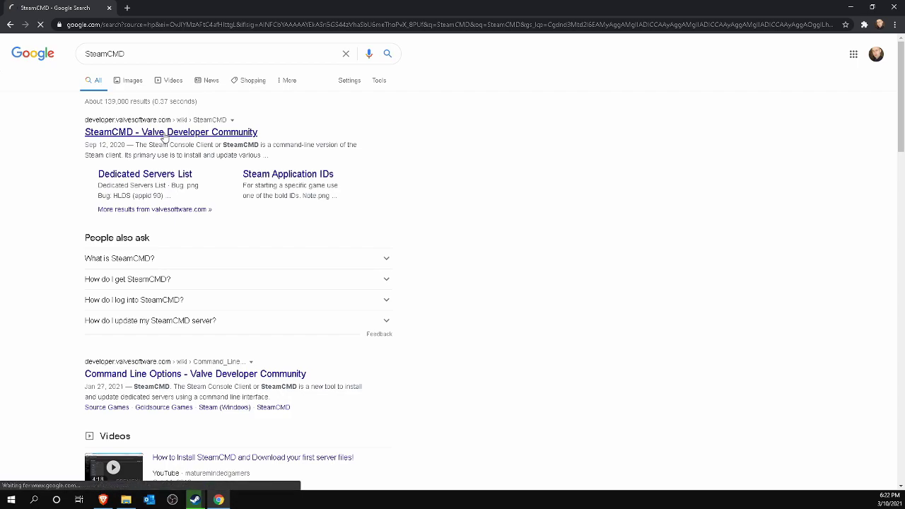
pyautogui.click(164, 137)
pyautogui.scroll(-5, 176, 212)
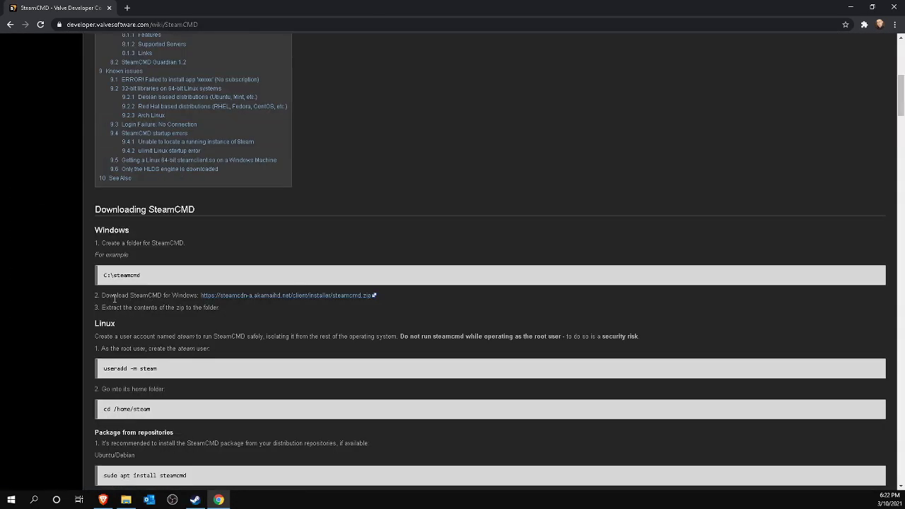
pyautogui.click(261, 295)
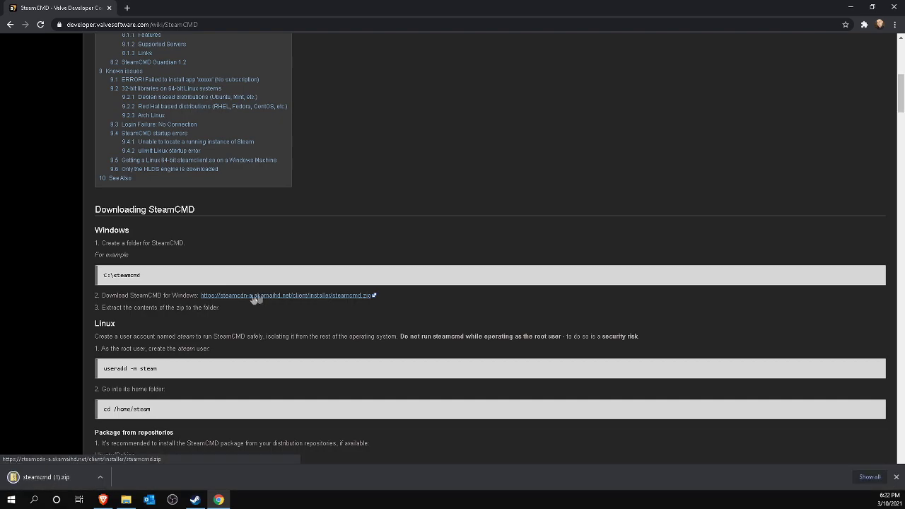
pyautogui.click(42, 477)
# Paste steamcmd into C:\steamcmd and run it for its first-time update.
pyautogui.moveTo(130, 501)
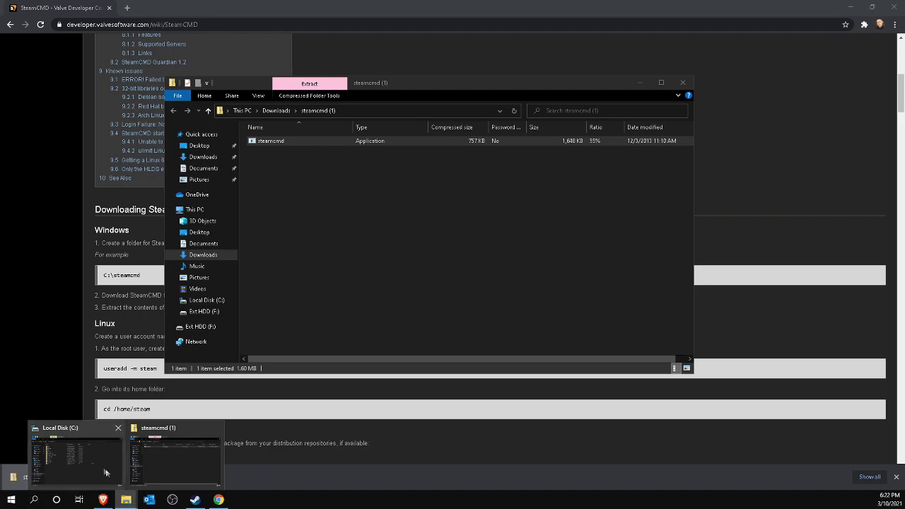
pyautogui.click(94, 458)
pyautogui.doubleClick(258, 189)
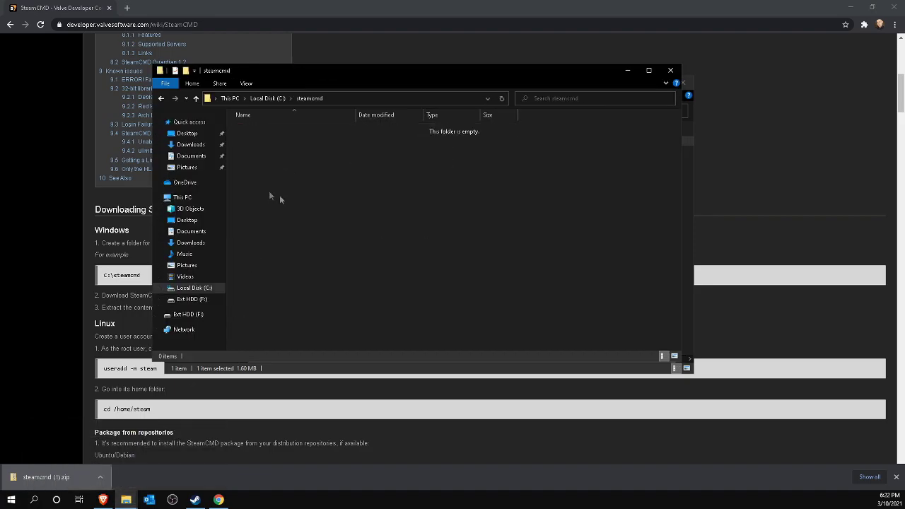
pyautogui.hotkey('ctrl', 'v')
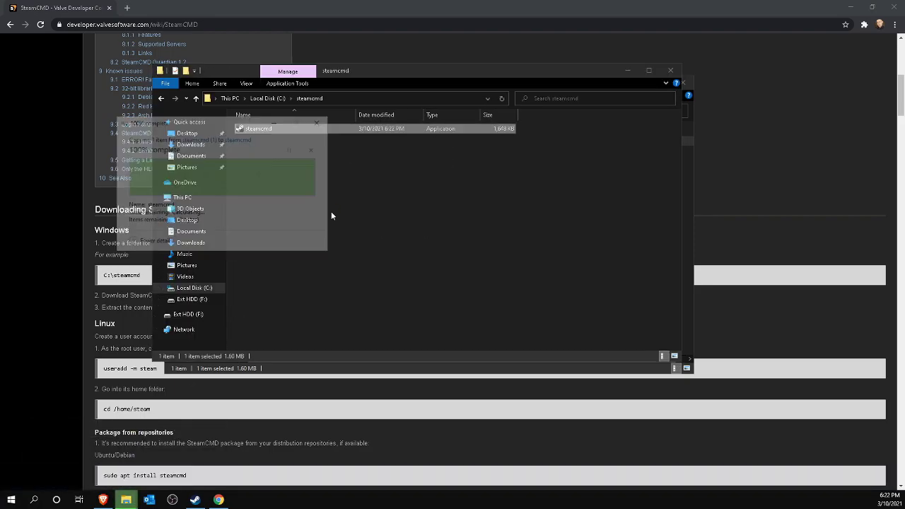
pyautogui.doubleClick(305, 131)
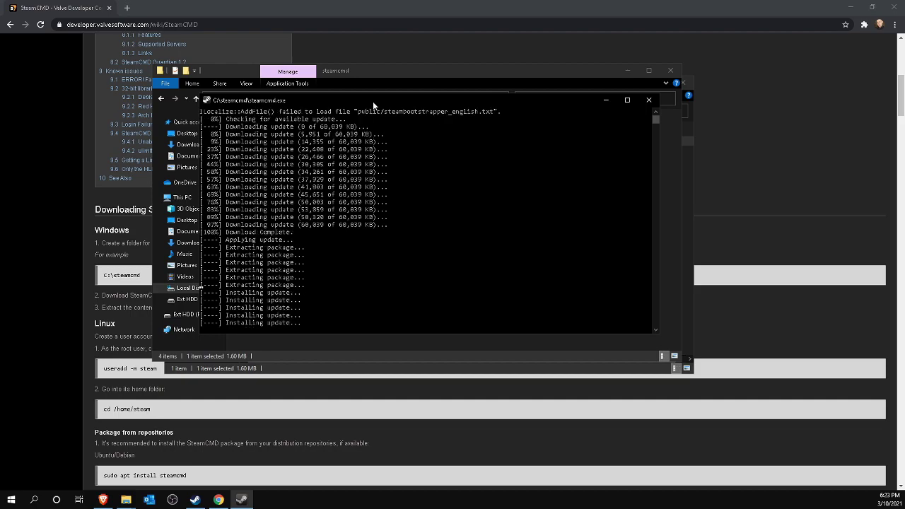
# Log in to SteamCMD anonymously and run app_update 896660 to fetch the Valheim server files.
pyautogui.write('logi')
pyautogui.write('n anonymous')
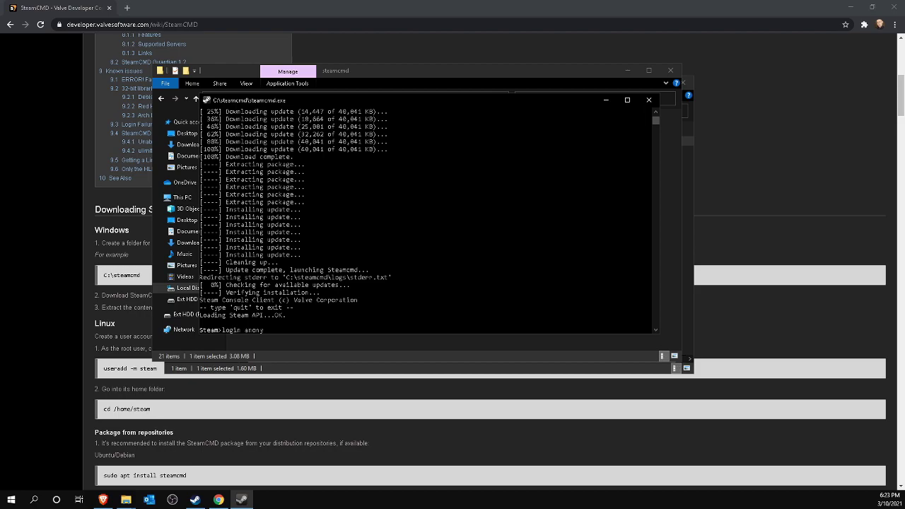
pyautogui.press('Return')
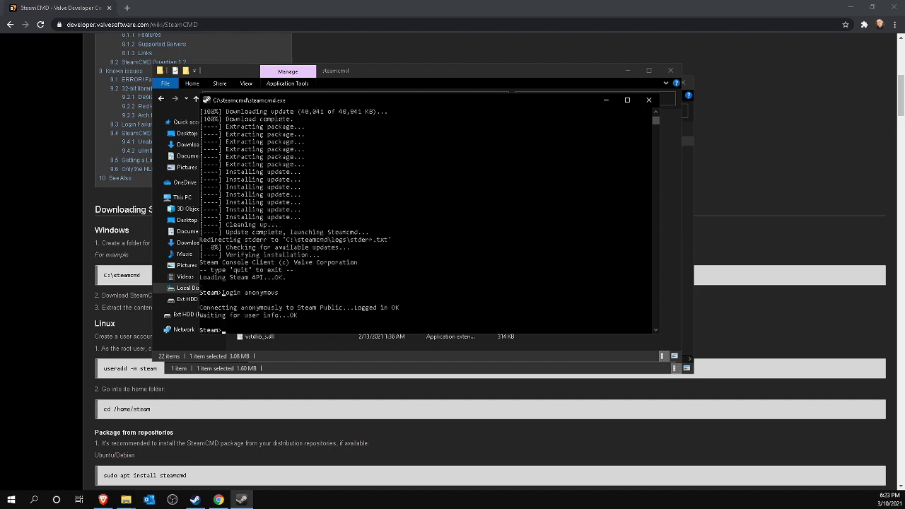
pyautogui.write('app_update 896660')
pyautogui.press('Return')
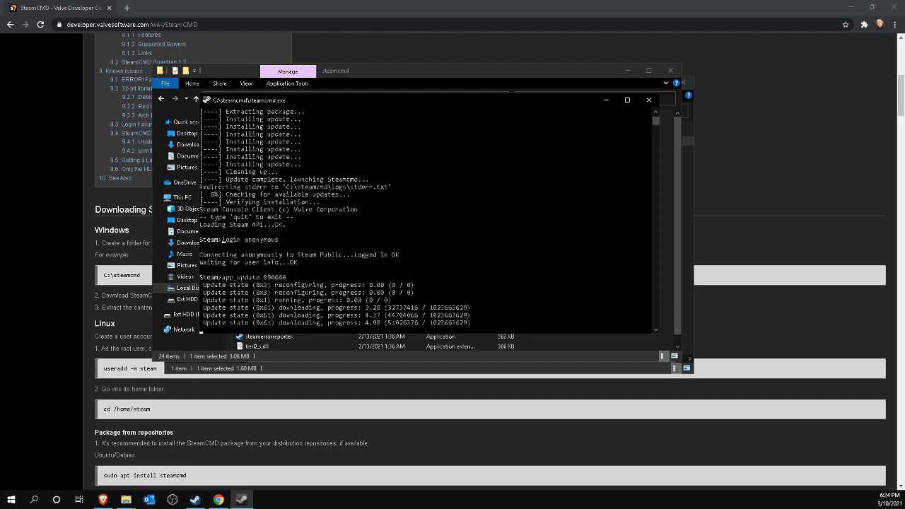
pyautogui.hotkey('alt', 'Tab')
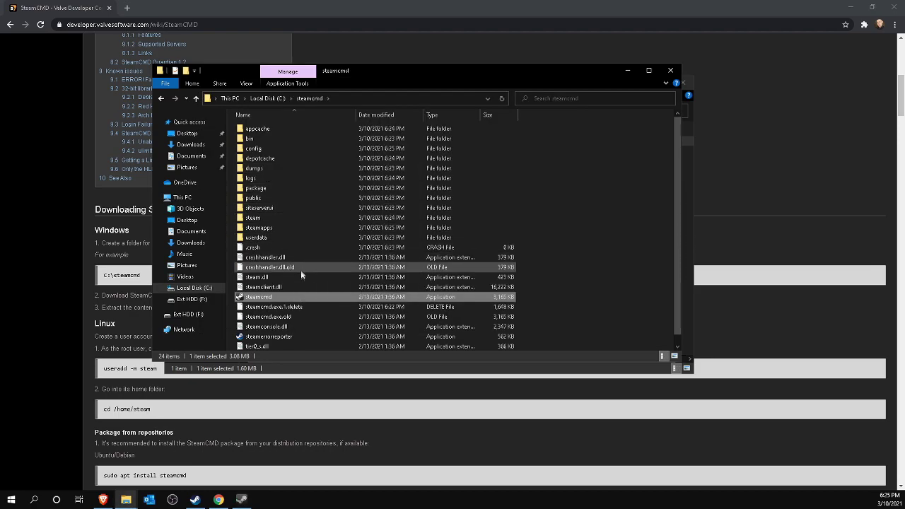
pyautogui.doubleClick(265, 230)
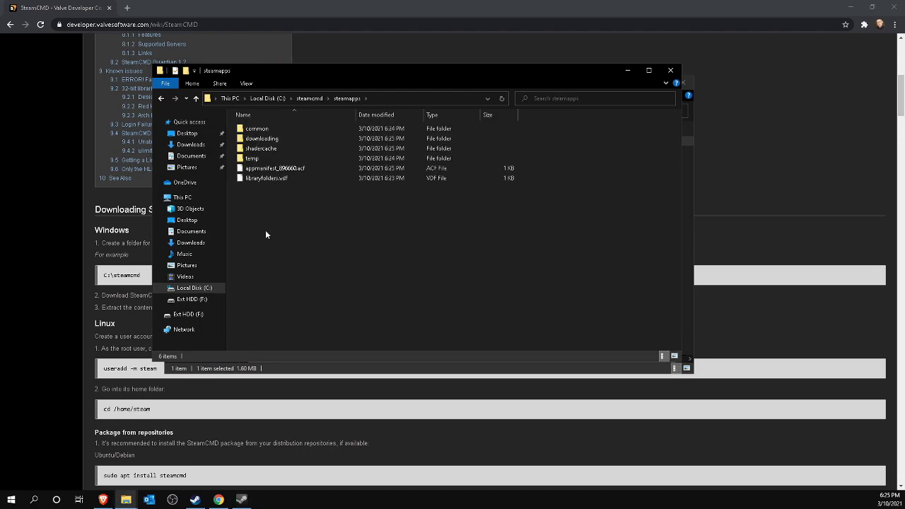
pyautogui.doubleClick(258, 130)
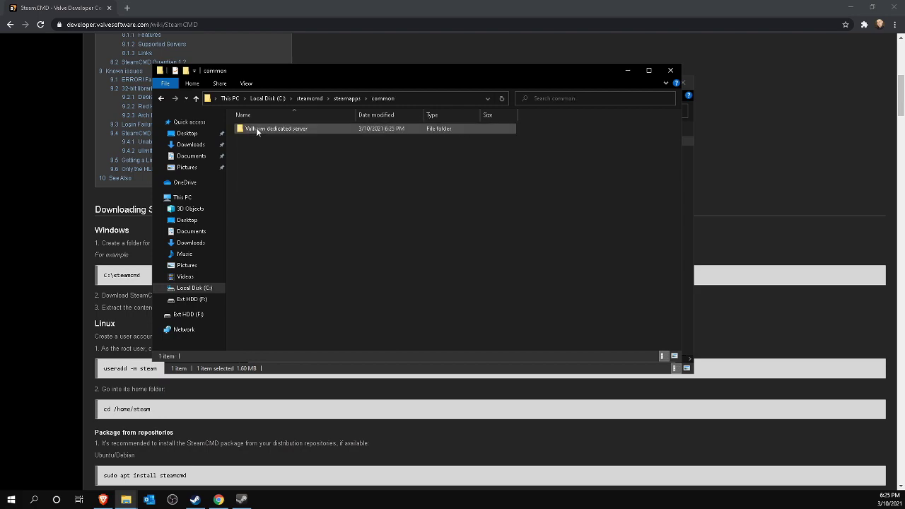
pyautogui.doubleClick(317, 128)
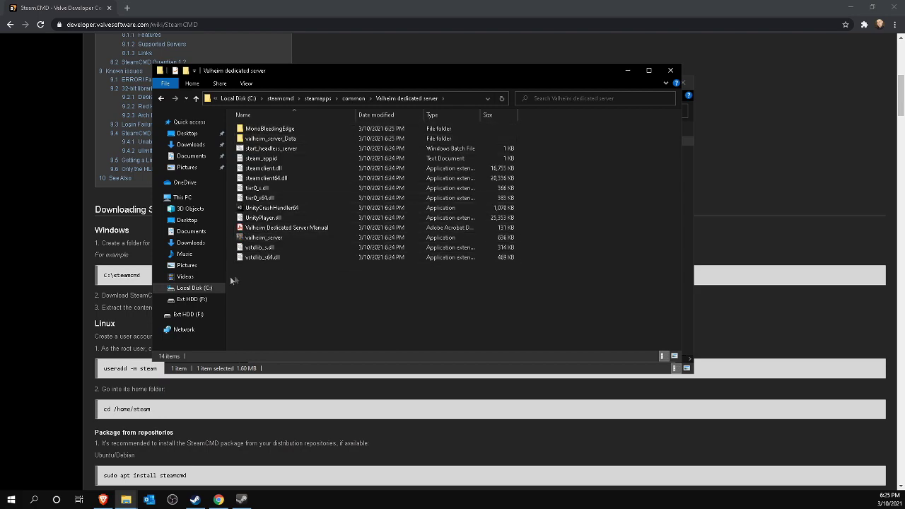
pyautogui.click(192, 289)
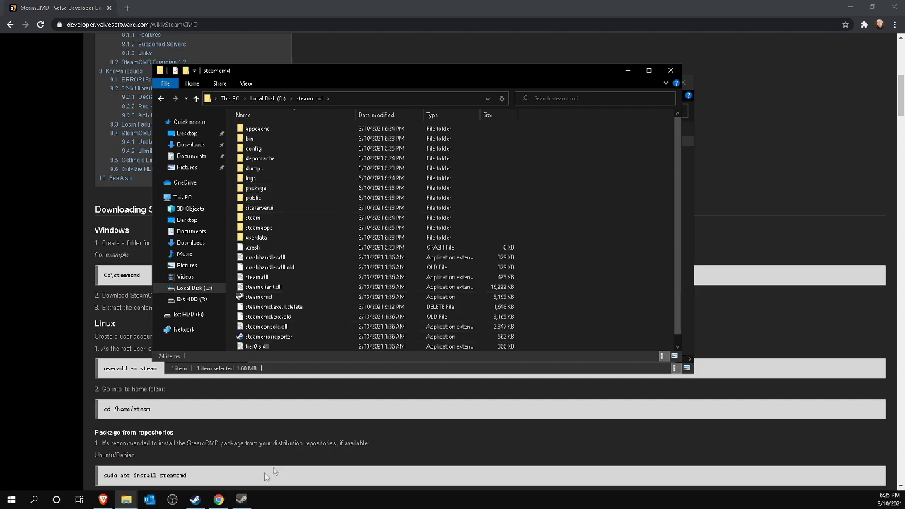
# Browse the local files of Valheim Dedicated Server through its Manage menu in the library.
pyautogui.click(194, 500)
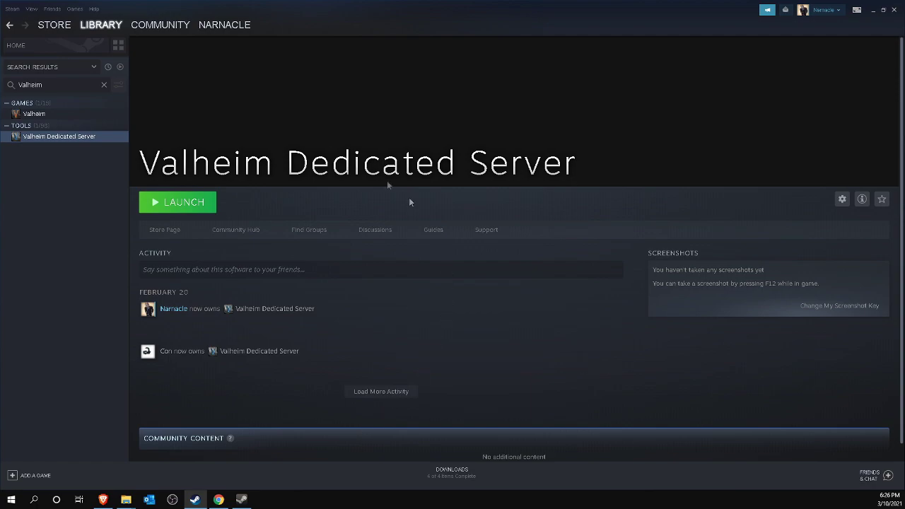
pyautogui.rightClick(65, 137)
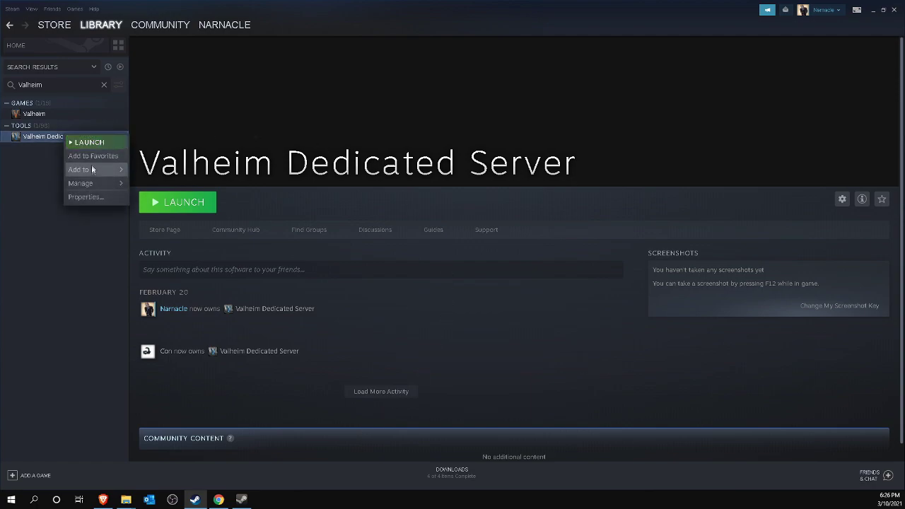
pyautogui.moveTo(92, 183)
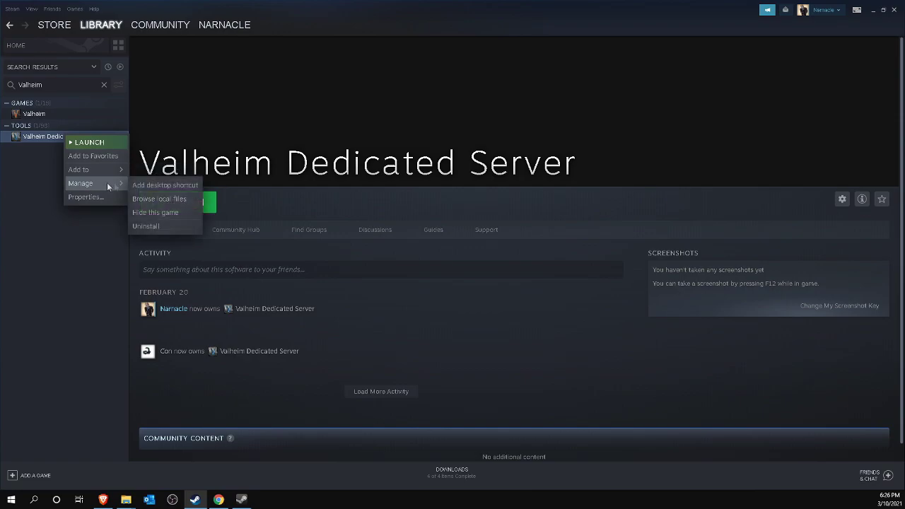
pyautogui.click(156, 202)
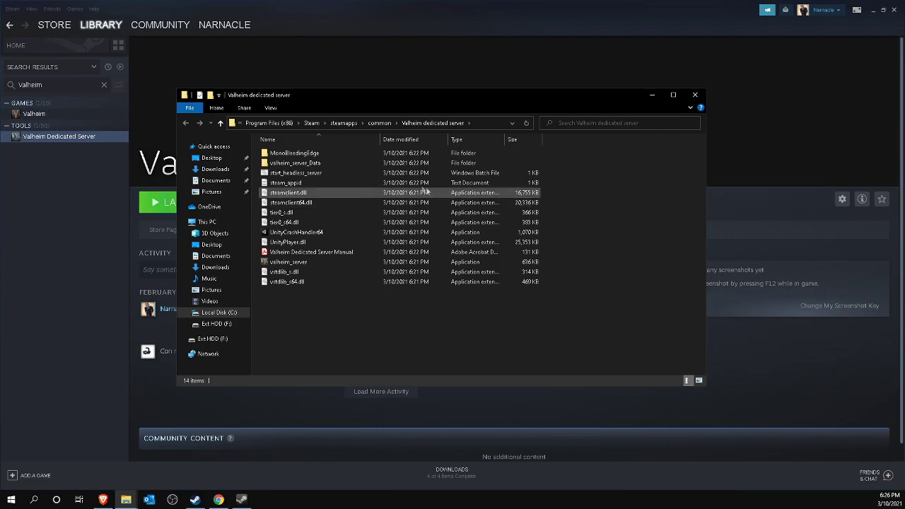
# Open the Valheim Dedicated Server Manual PDF from the server's install folder.
pyautogui.click(307, 176)
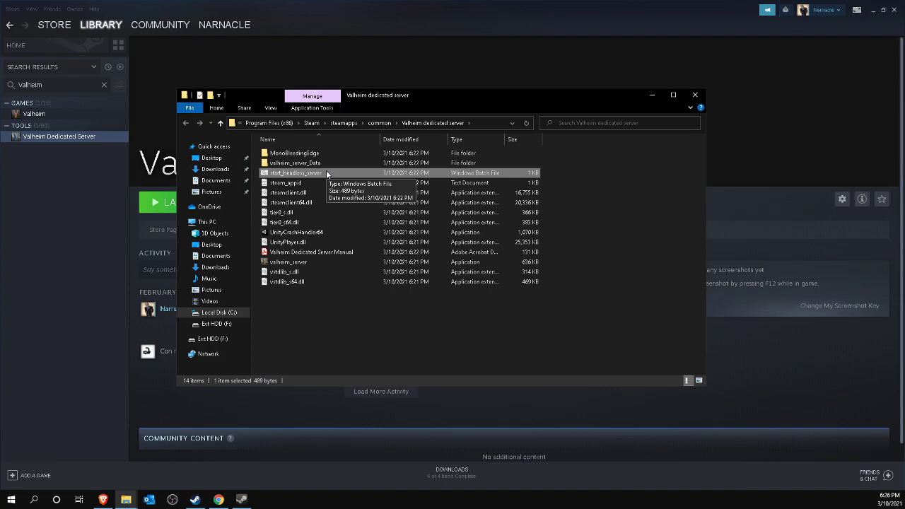
pyautogui.click(308, 254)
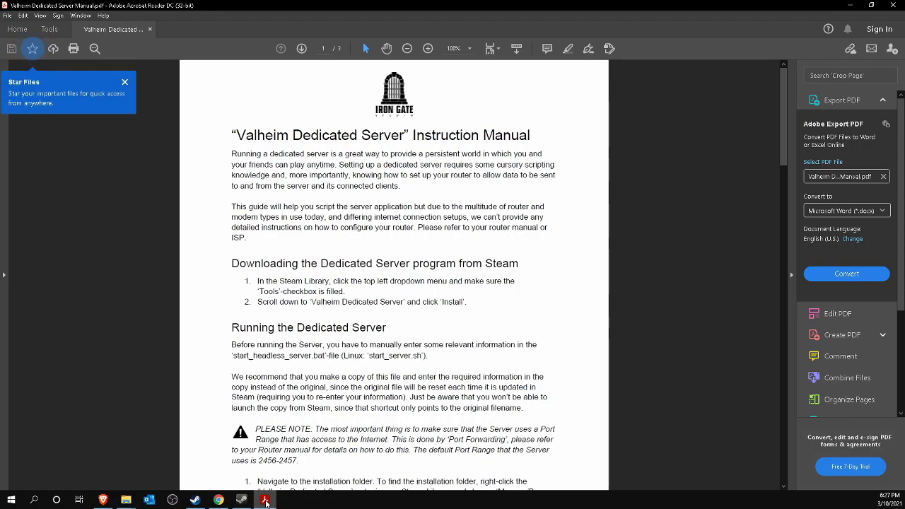
# Scroll to 'Running the Dedicated Server' and highlight the notes on editing and copying the start script.
pyautogui.scroll(-4, 360, 305)
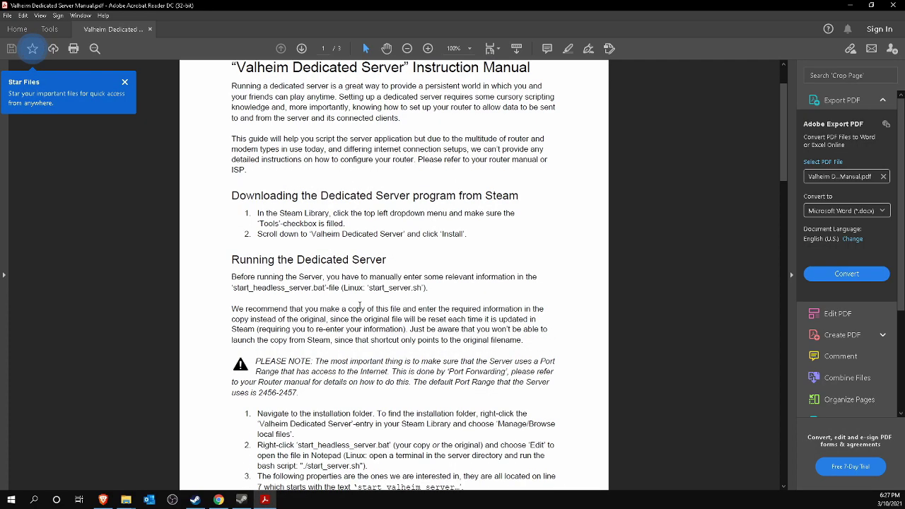
pyautogui.scroll(-1, 360, 306)
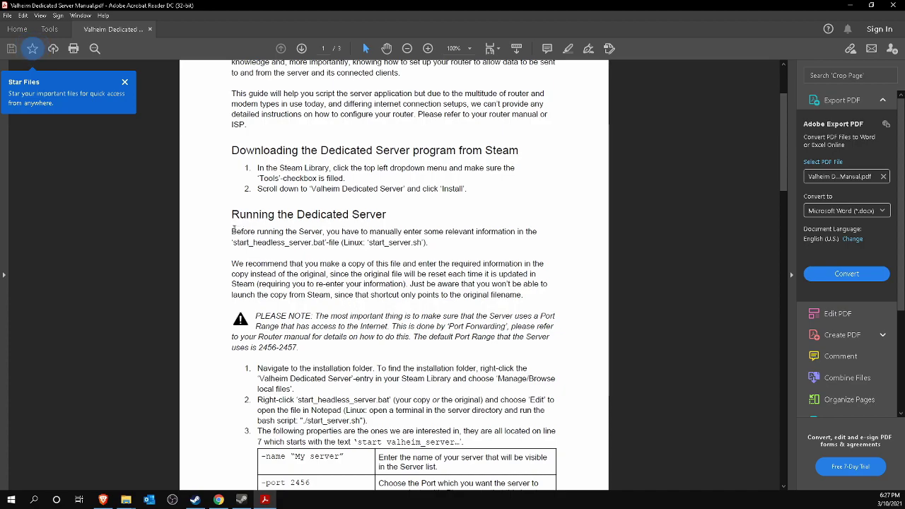
pyautogui.moveTo(231, 230); pyautogui.dragTo(535, 230)
pyautogui.moveTo(232, 242); pyautogui.dragTo(368, 243)
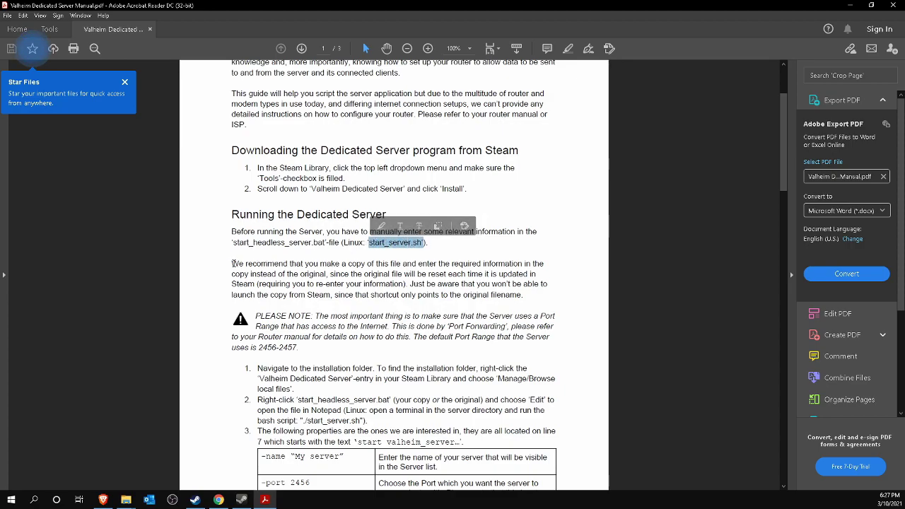
pyautogui.moveTo(231, 263); pyautogui.dragTo(265, 292)
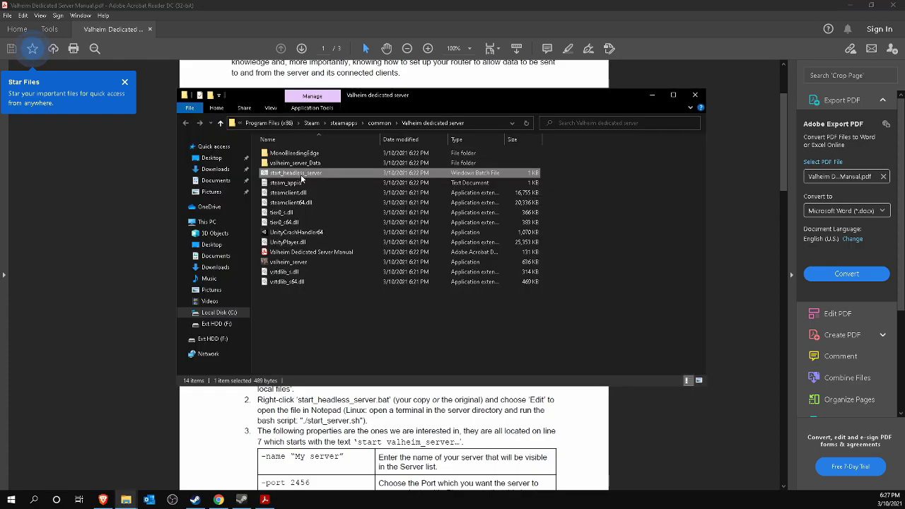
# Duplicate start_headless_server and name the copy valheim_server.
pyautogui.hotkey('ctrl', 'v')
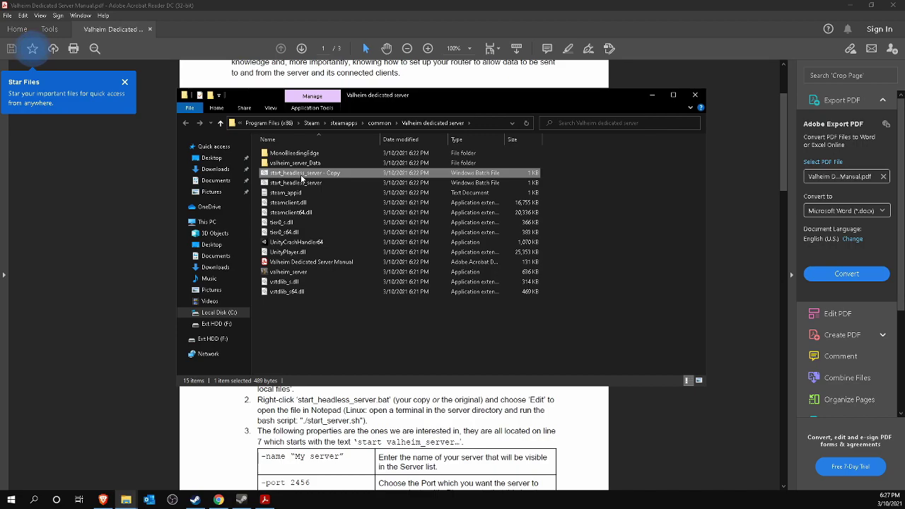
pyautogui.press('F2')
pyautogui.write('val')
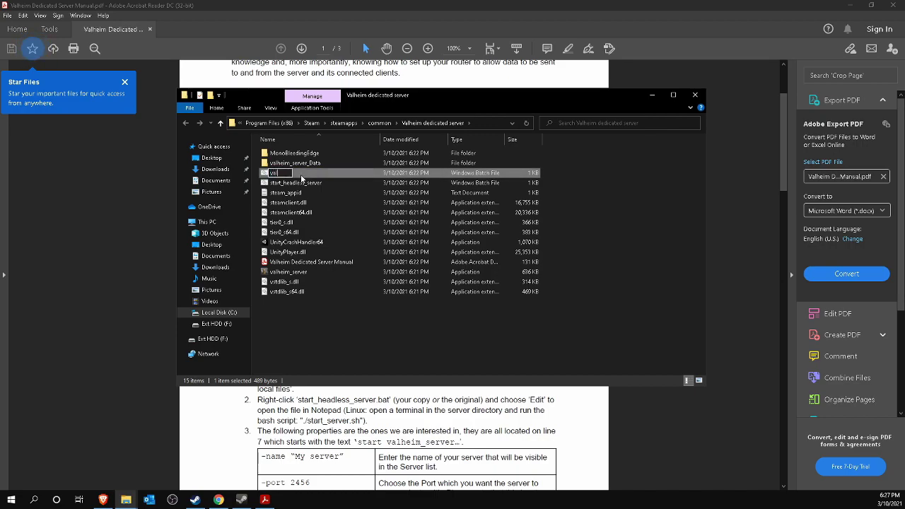
pyautogui.write('heim_server')
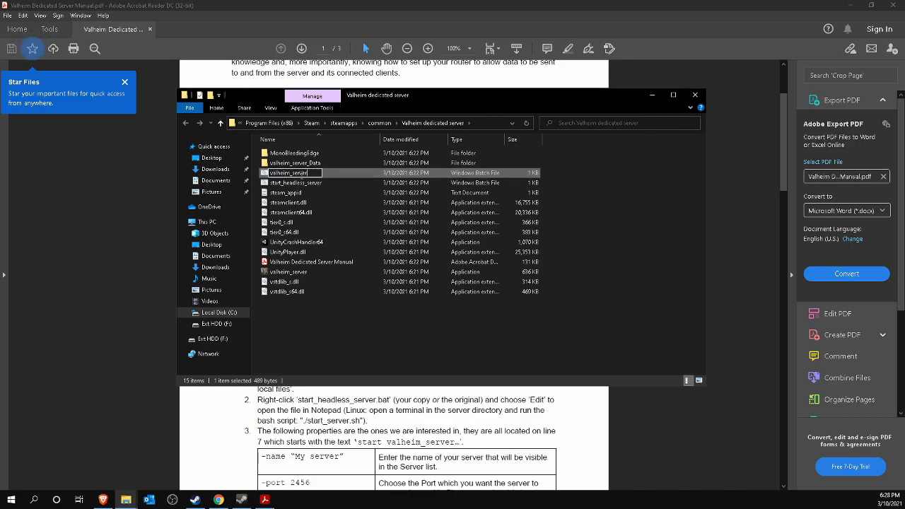
pyautogui.press('Return')
# Create a valheim_server shortcut and place it at the desktop's top-left.
pyautogui.rightClick(313, 262)
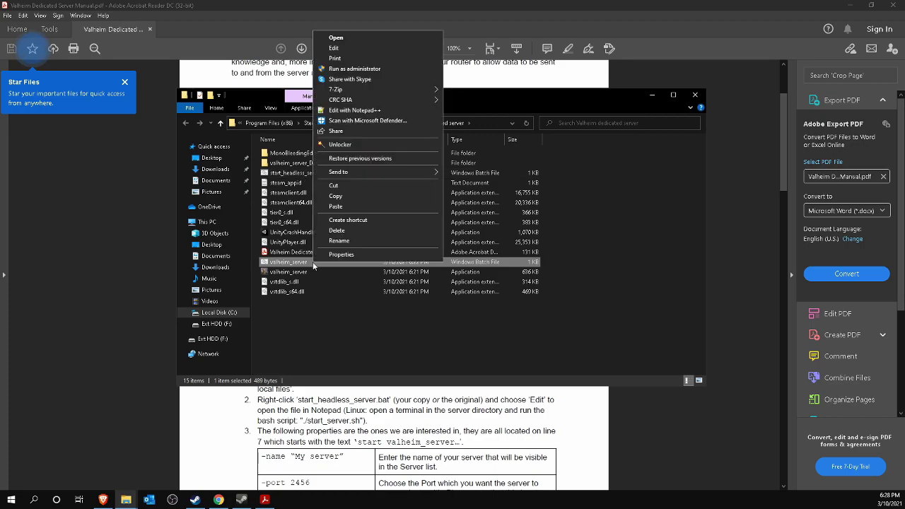
pyautogui.click(347, 221)
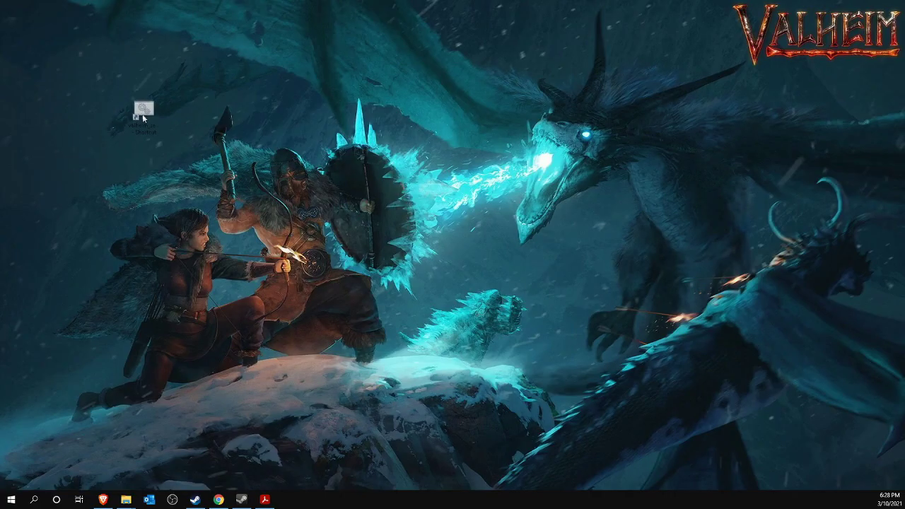
pyautogui.moveTo(143, 114); pyautogui.dragTo(22, 57)
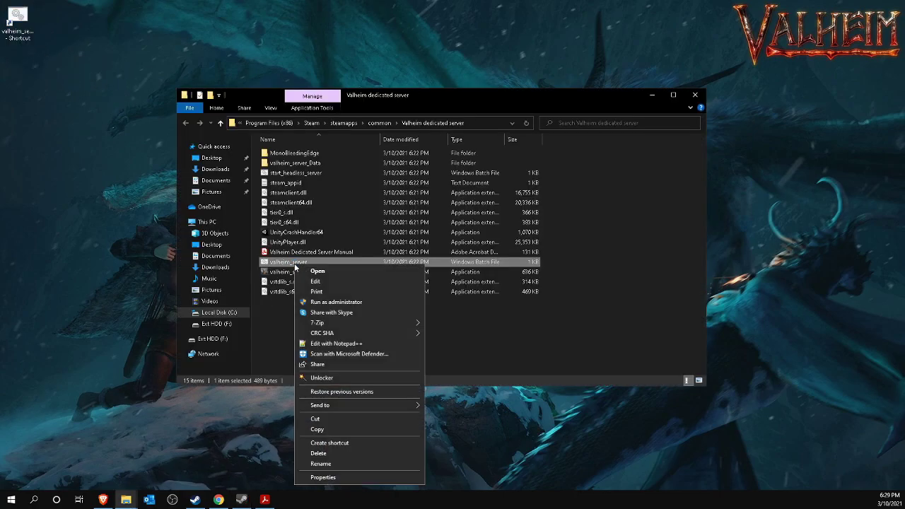
pyautogui.click(309, 272)
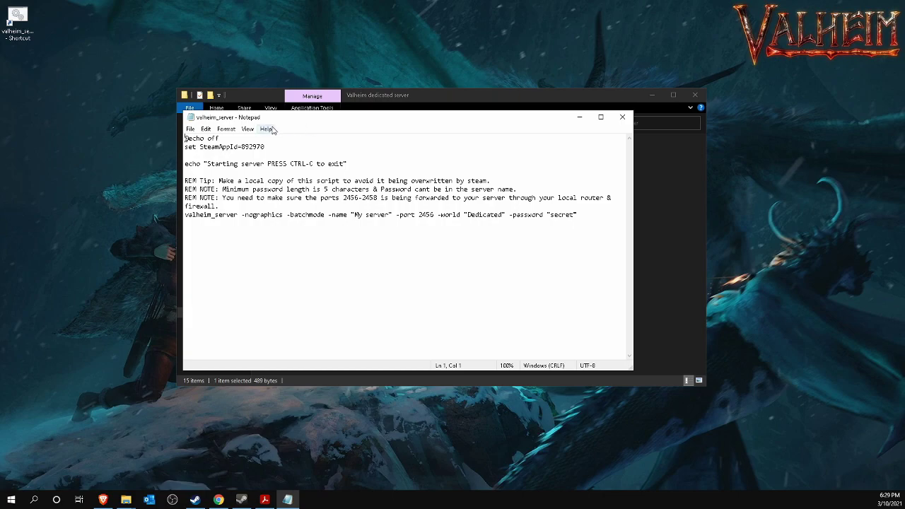
# Replace the default password on the launch line with a new server password.
pyautogui.moveTo(218, 181); pyautogui.dragTo(492, 181)
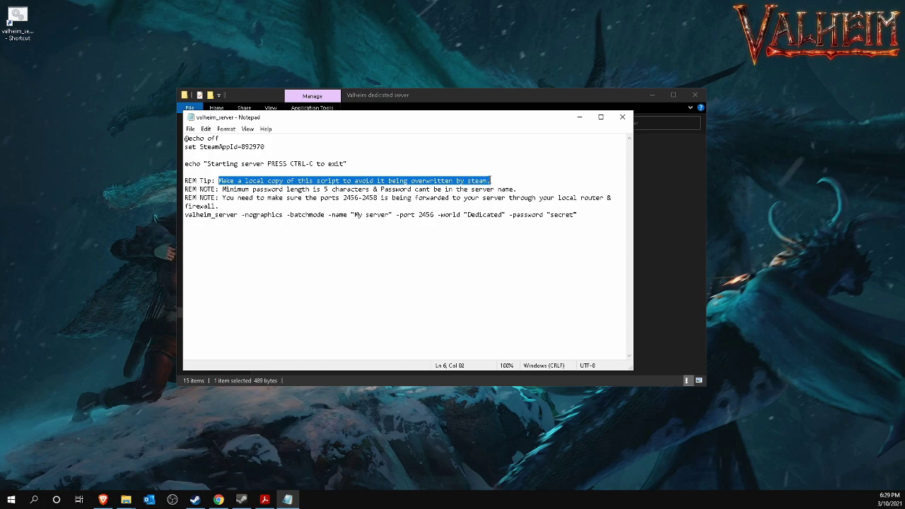
pyautogui.moveTo(223, 189); pyautogui.dragTo(518, 190)
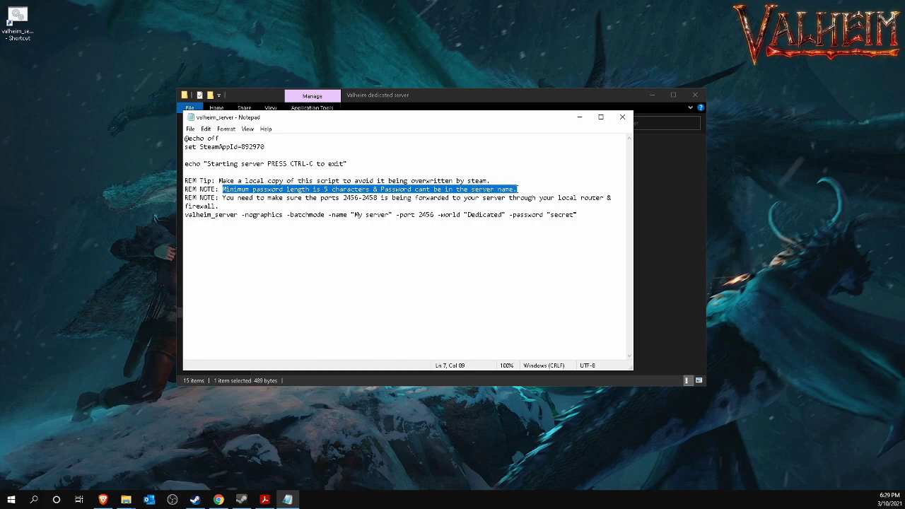
pyautogui.click(559, 214)
pyautogui.doubleClick(559, 214)
pyautogui.click(559, 214)
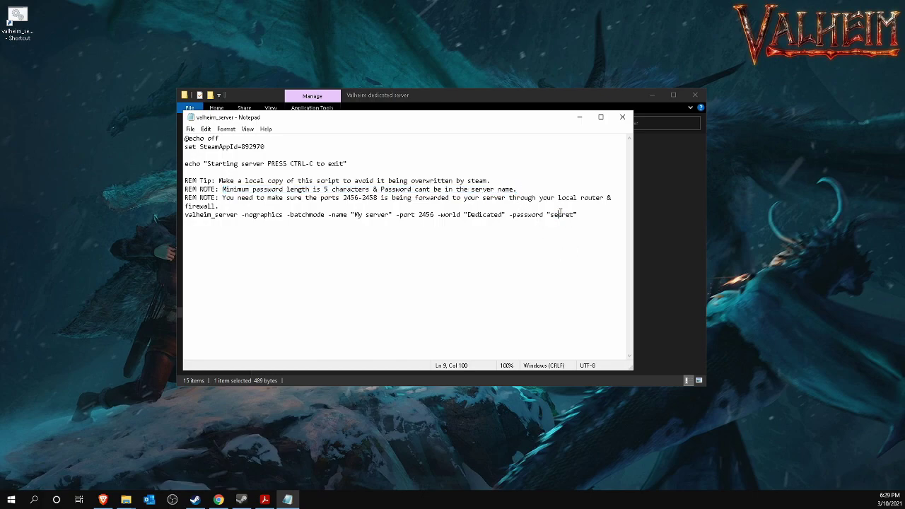
pyautogui.click(551, 215)
pyautogui.moveTo(551, 214); pyautogui.dragTo(573, 217)
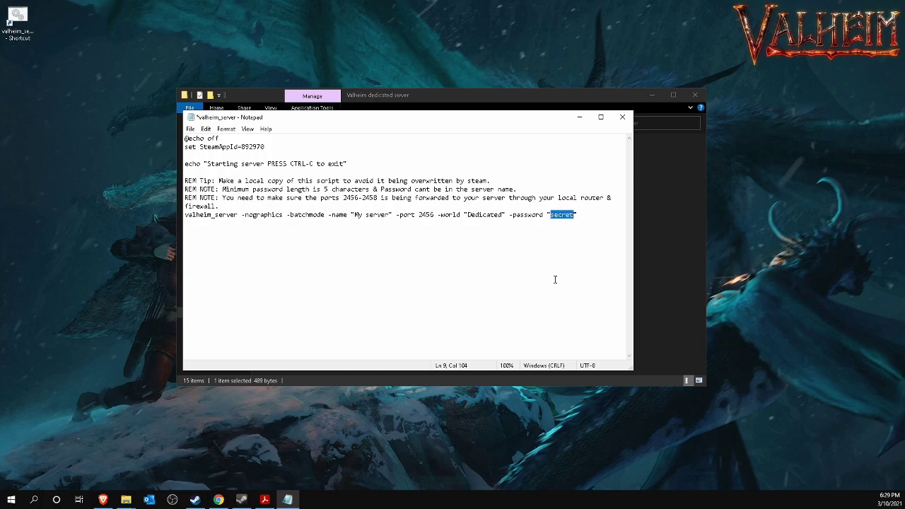
# Set the world name to 'narnacle' and the server name to 'Narnacle Server'.
pyautogui.moveTo(467, 214); pyautogui.dragTo(502, 214)
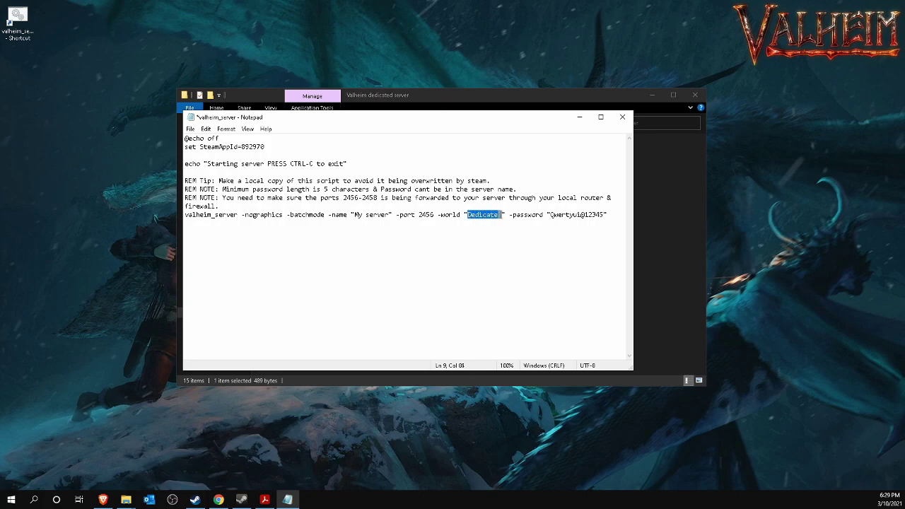
pyautogui.write('narnacle')
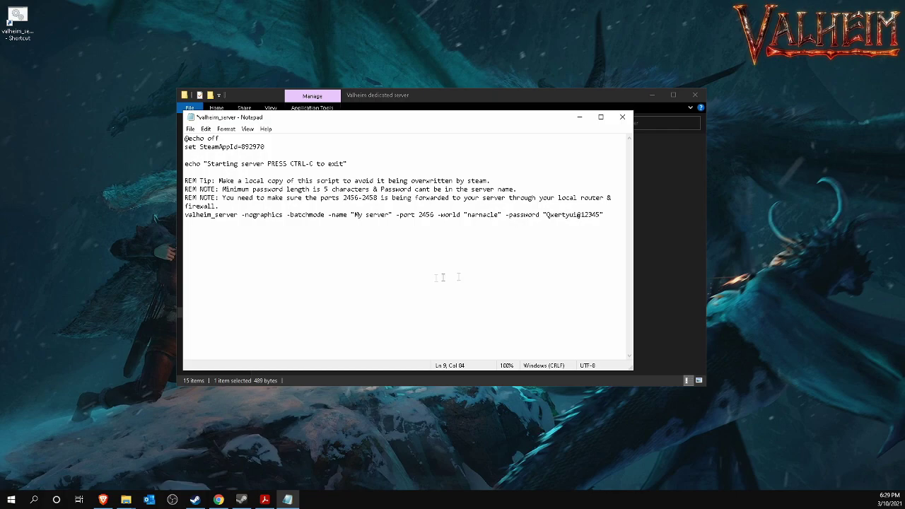
pyautogui.moveTo(355, 215); pyautogui.dragTo(391, 214)
pyautogui.write('N')
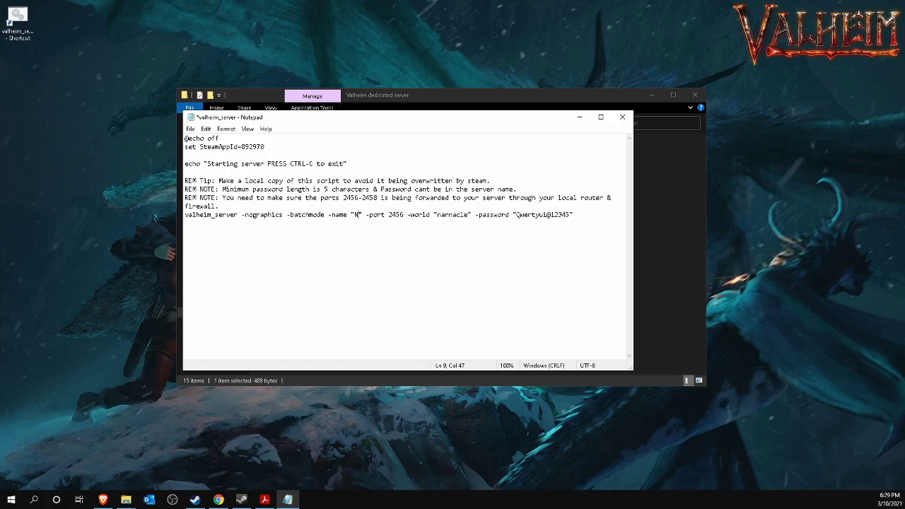
pyautogui.write('arnacle Server')
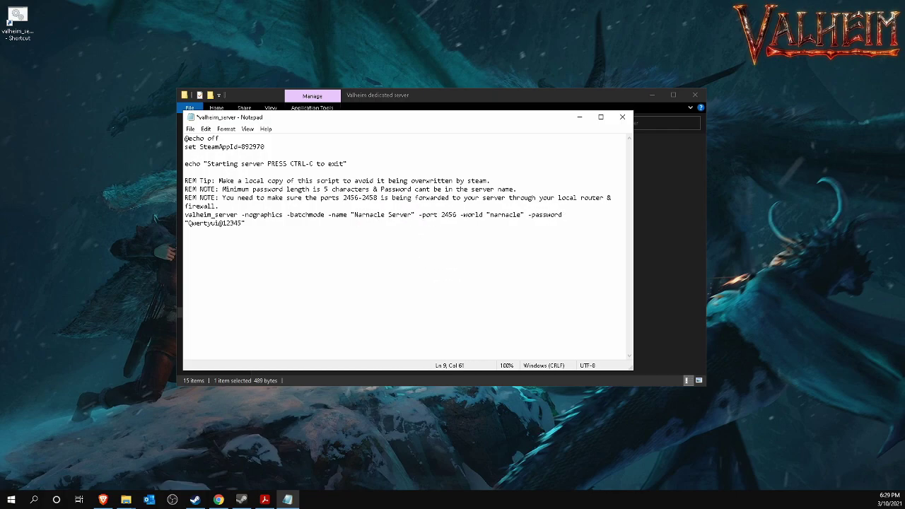
# Note the 2456-2458 port-forwarding requirement, then save and close the script.
pyautogui.click(440, 100)
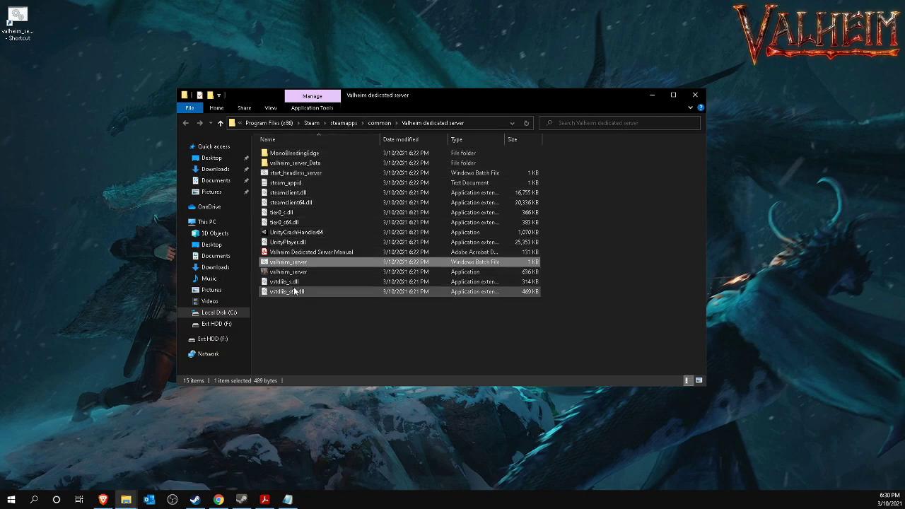
pyautogui.click(654, 96)
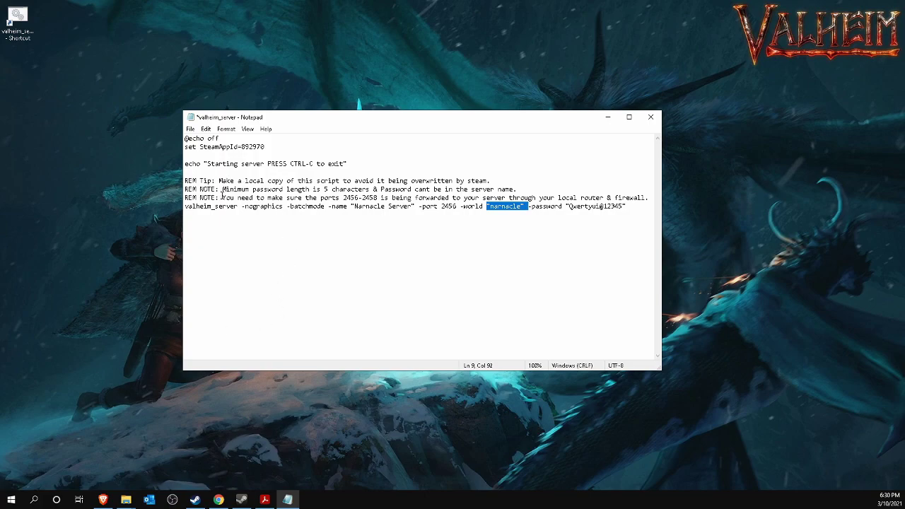
pyautogui.moveTo(222, 199); pyautogui.dragTo(647, 198)
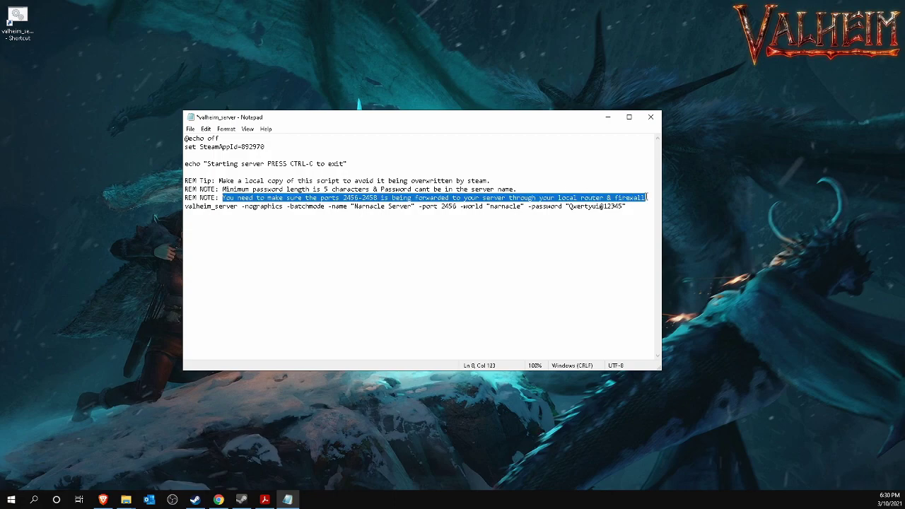
pyautogui.click(190, 131)
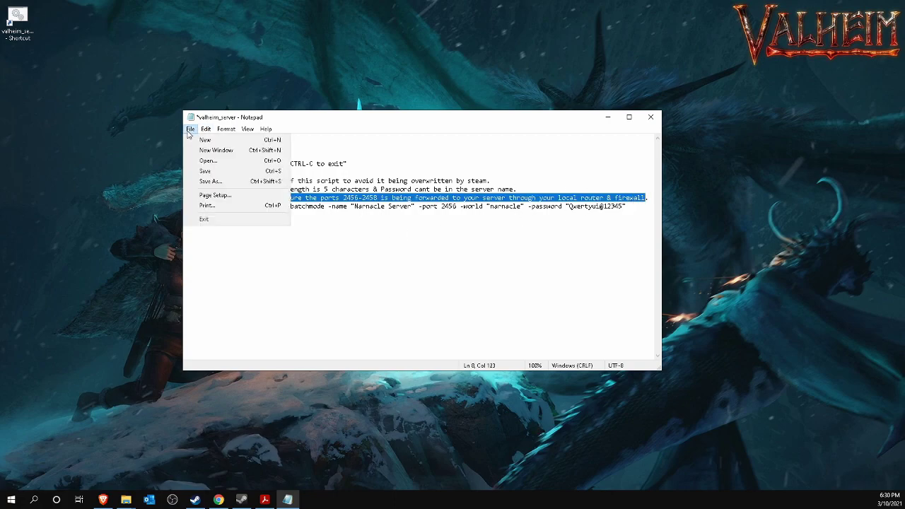
pyautogui.click(204, 172)
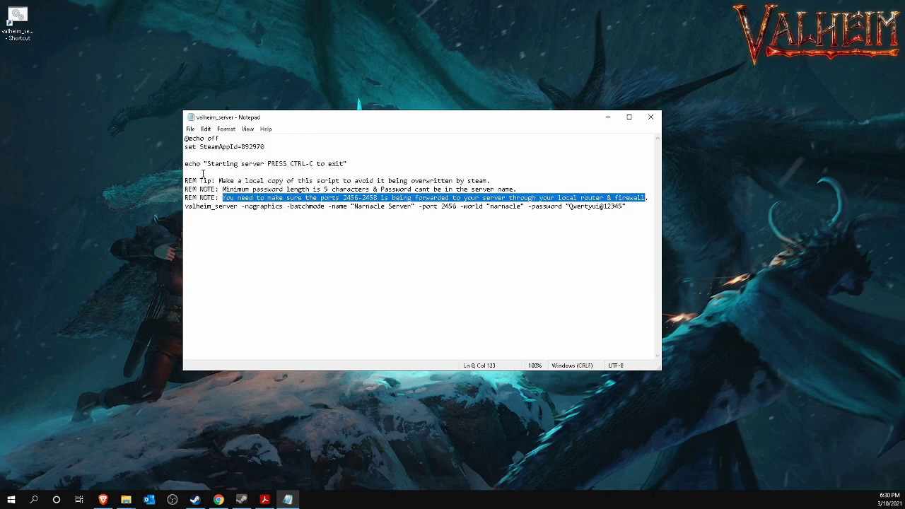
pyautogui.click(651, 117)
# Launch valheim_server.bat from the Valheim dedicated server folder to start the server.
pyautogui.moveTo(126, 500)
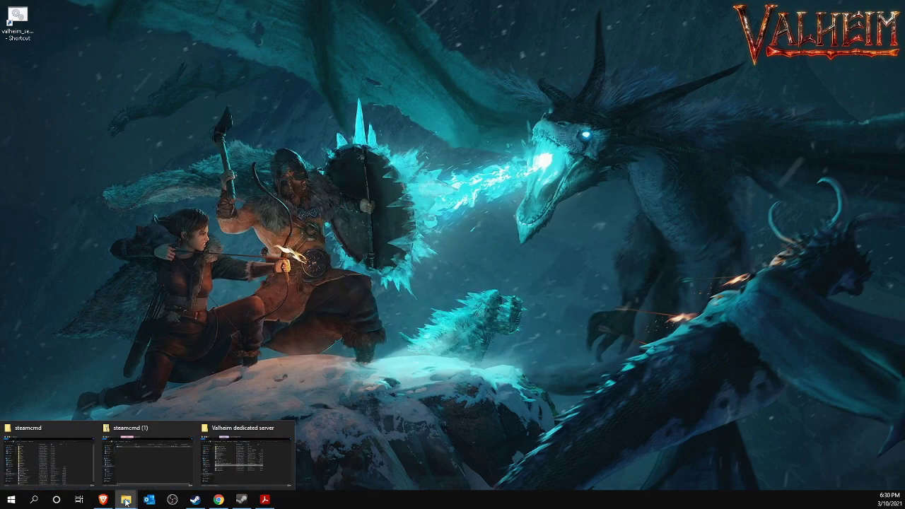
pyautogui.click(218, 468)
pyautogui.doubleClick(323, 263)
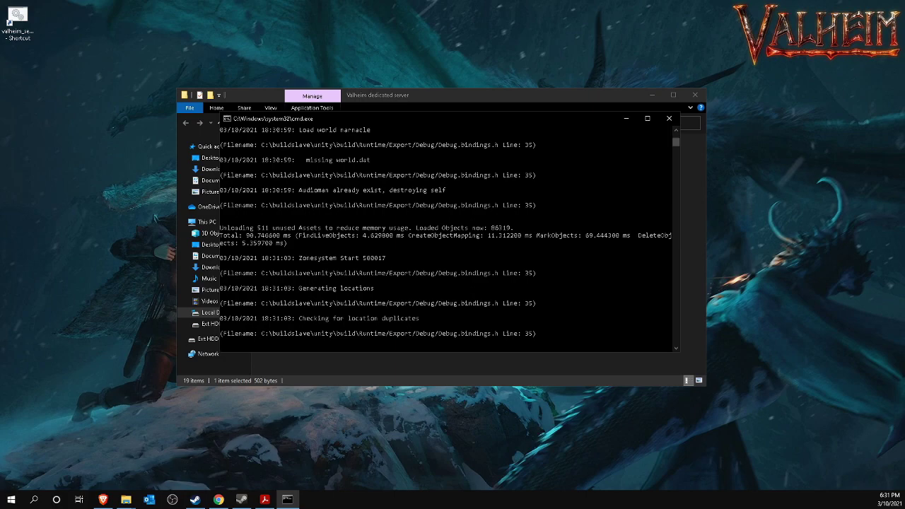
# Search for and open Windows Defender Firewall.
pyautogui.click(9, 504)
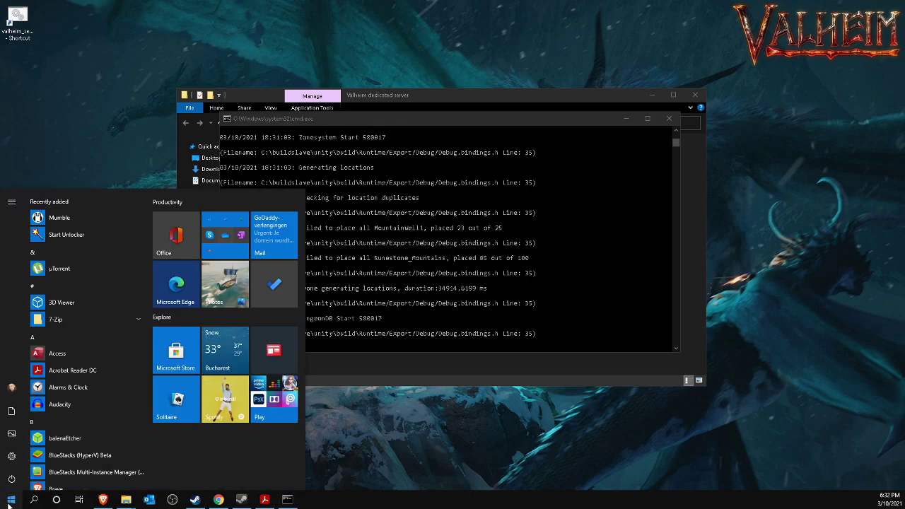
pyautogui.write('Windows ')
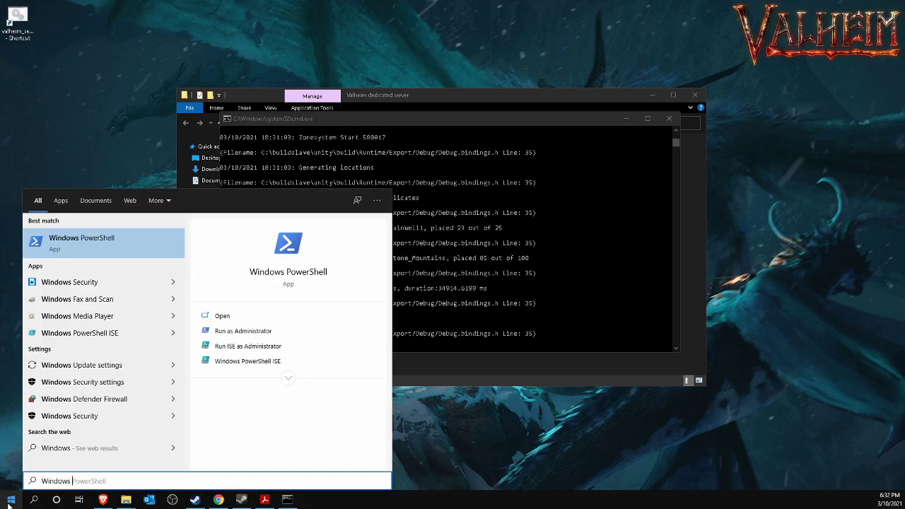
pyautogui.write('Defender Firew')
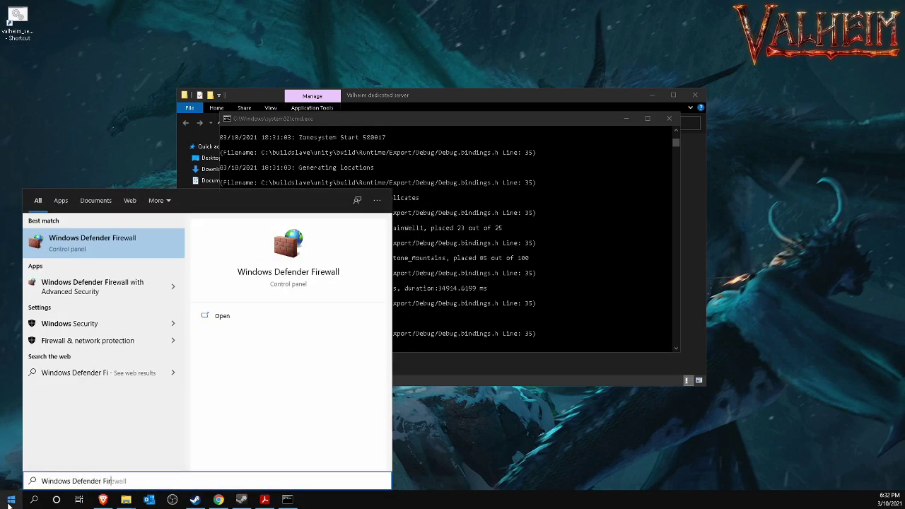
pyautogui.write('all')
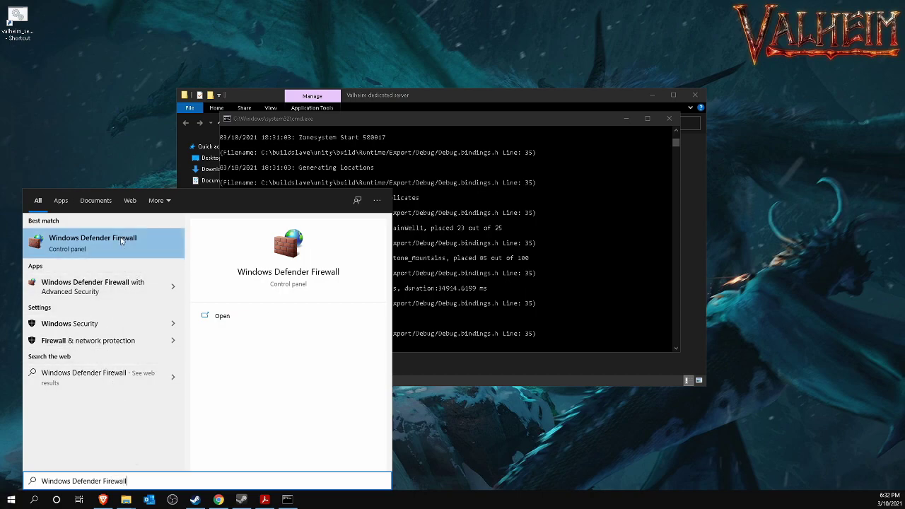
pyautogui.click(92, 243)
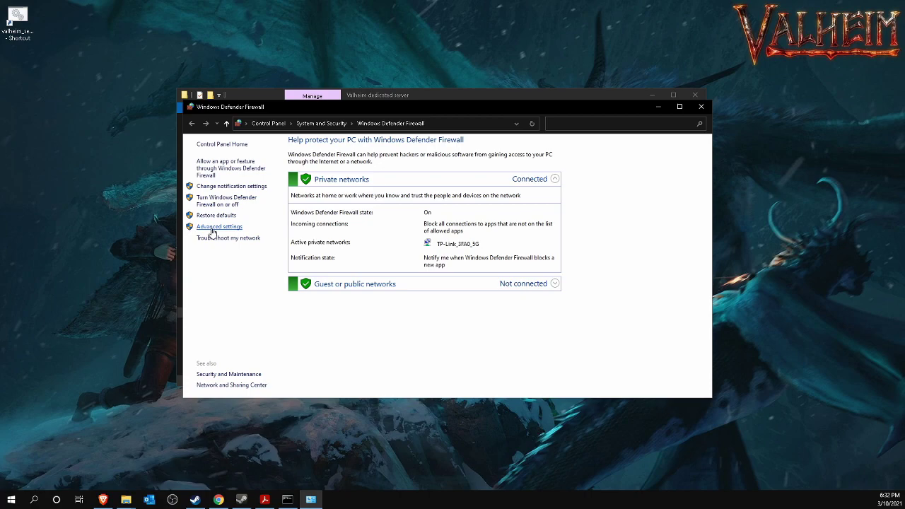
# Open the advanced firewall settings, show Inbound Rules, and begin a new inbound rule.
pyautogui.click(211, 228)
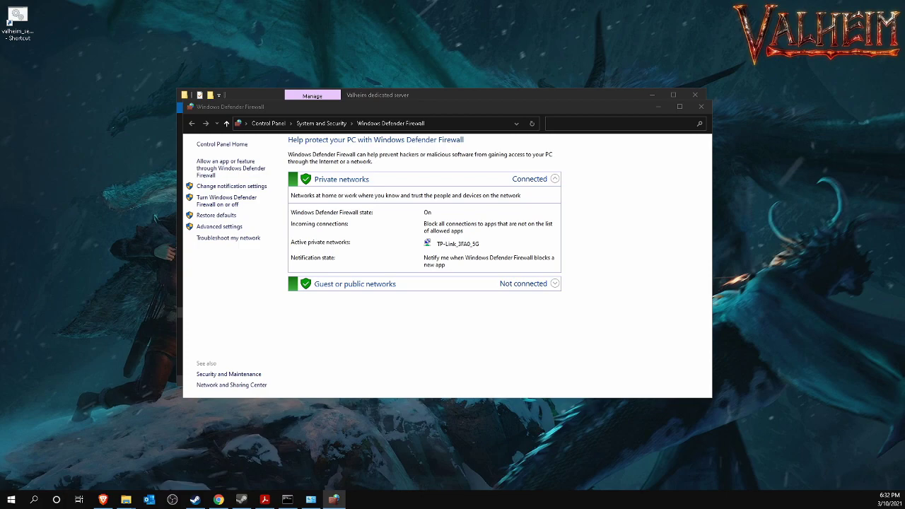
pyautogui.moveTo(622, 71); pyautogui.dragTo(603, 75)
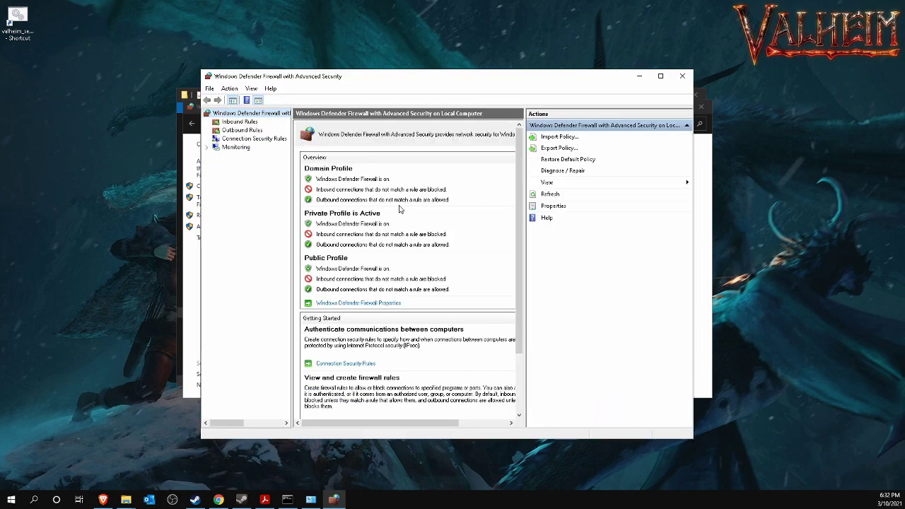
pyautogui.click(237, 122)
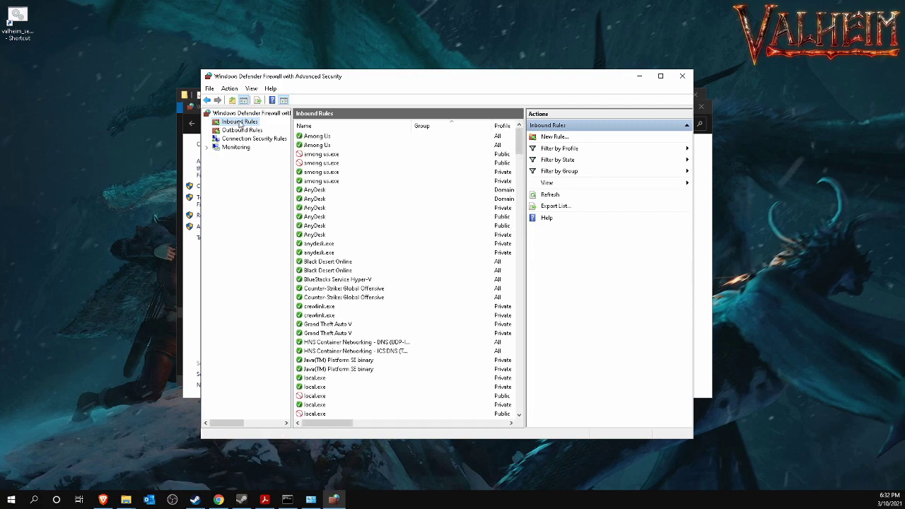
pyautogui.click(554, 137)
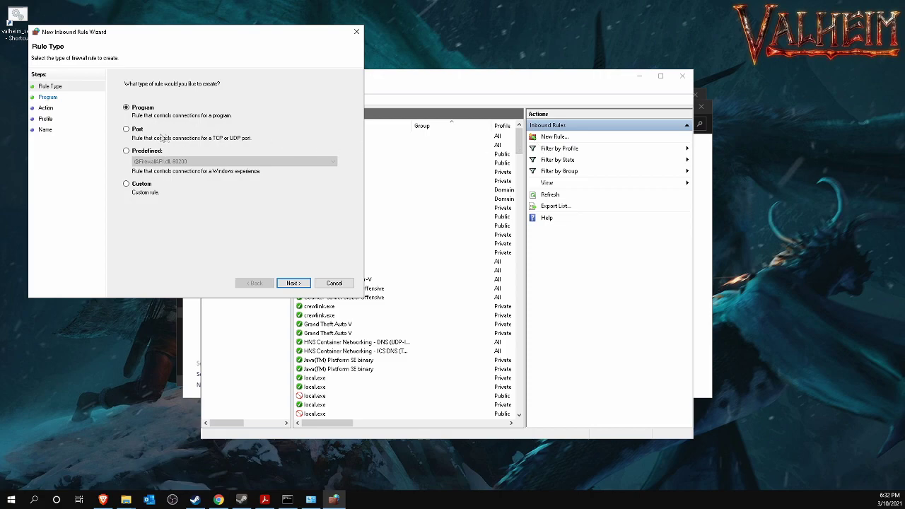
# Make the new inbound rule port-based for TCP local port 2456.
pyautogui.click(126, 129)
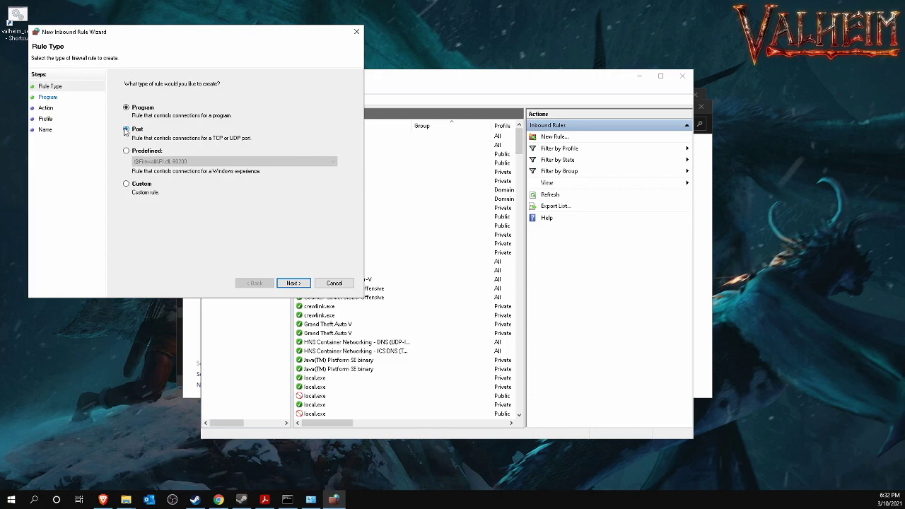
pyautogui.click(293, 283)
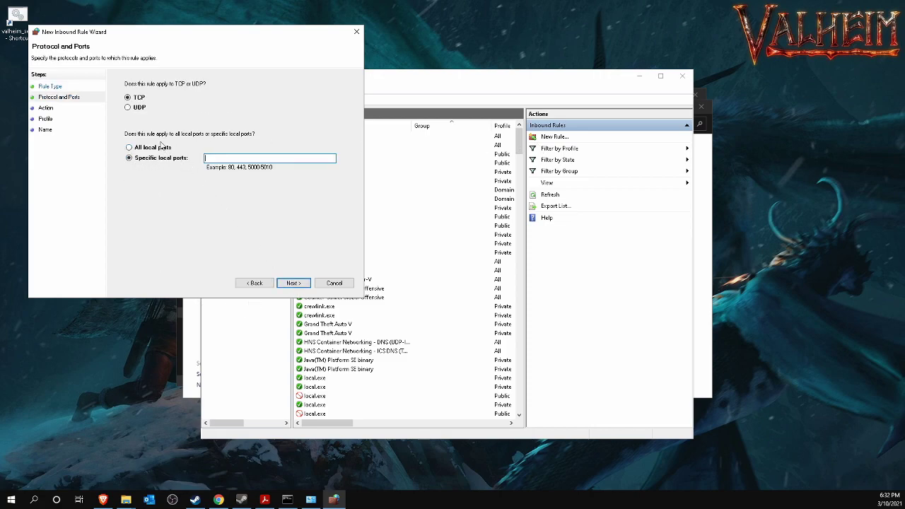
pyautogui.click(128, 98)
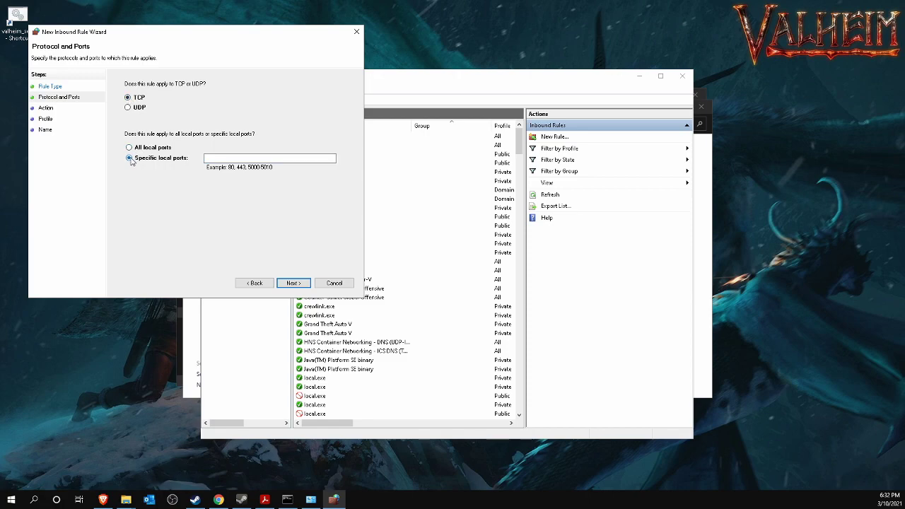
pyautogui.click(223, 159)
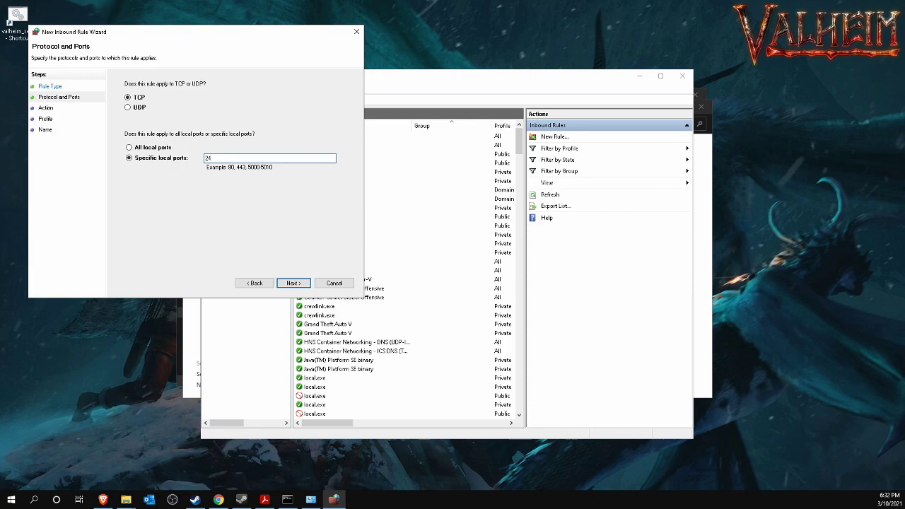
pyautogui.write('2456-2458')
# Allow the connection on all profiles and save the rule as Valheim.
pyautogui.click(293, 282)
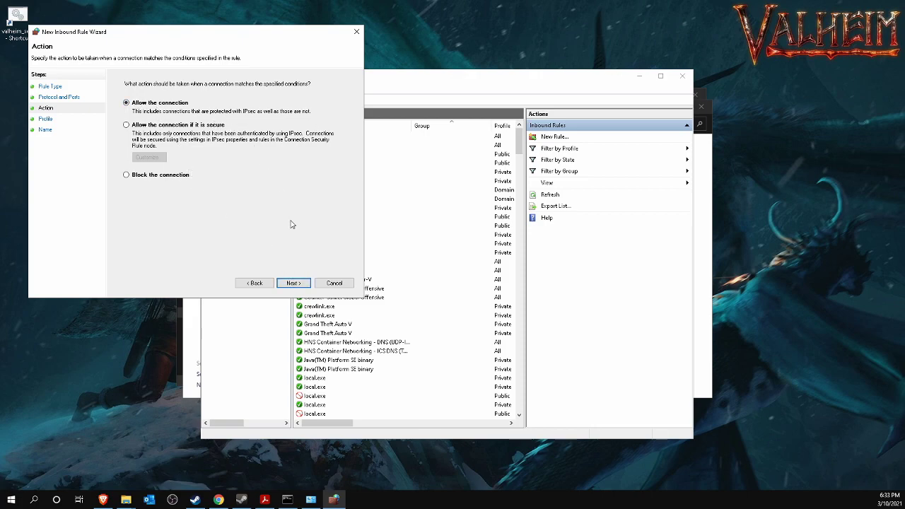
pyautogui.click(294, 283)
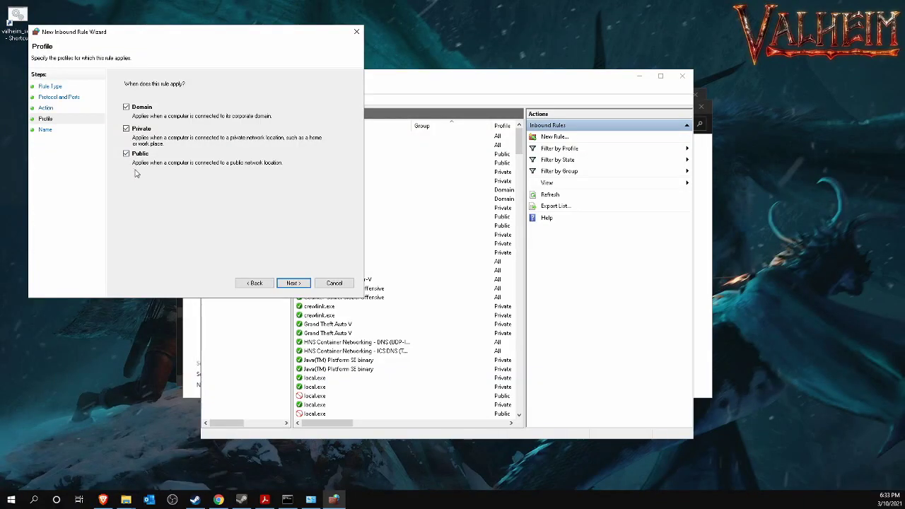
pyautogui.click(293, 283)
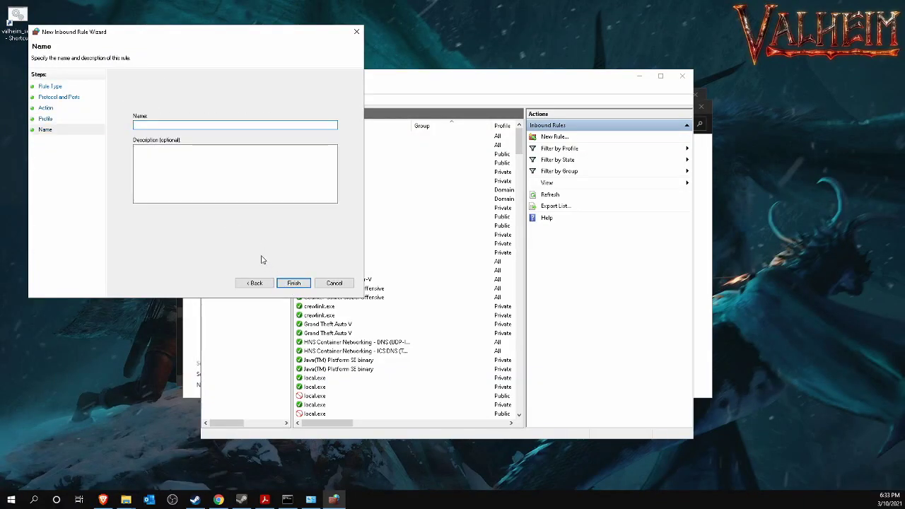
pyautogui.write('Valheim')
pyautogui.click(294, 283)
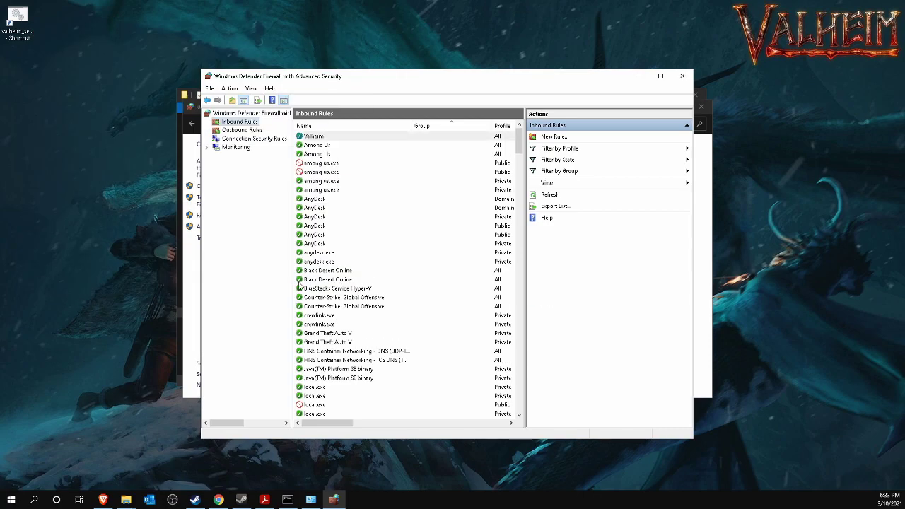
pyautogui.click(554, 138)
# Set up a port-based UDP inbound rule for local ports 2456-2458.
pyautogui.click(139, 142)
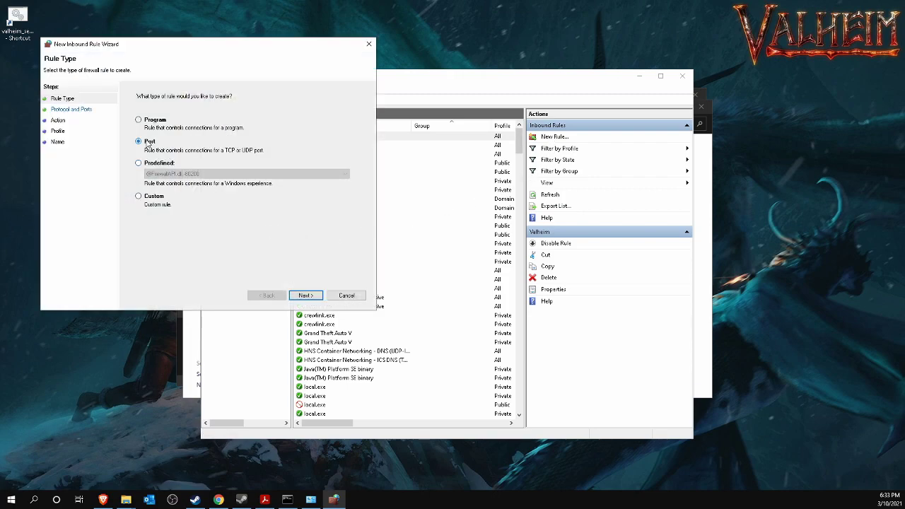
pyautogui.click(304, 296)
pyautogui.click(140, 120)
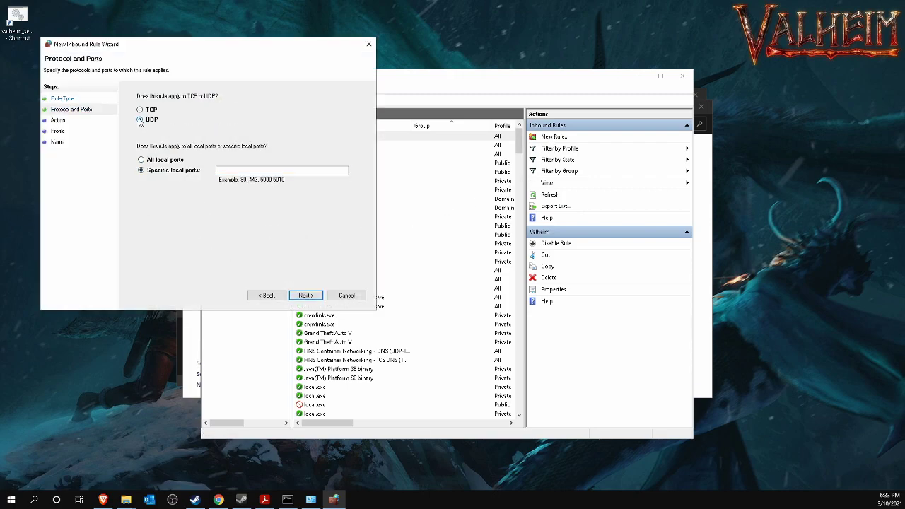
pyautogui.click(241, 170)
pyautogui.write('2456-2458')
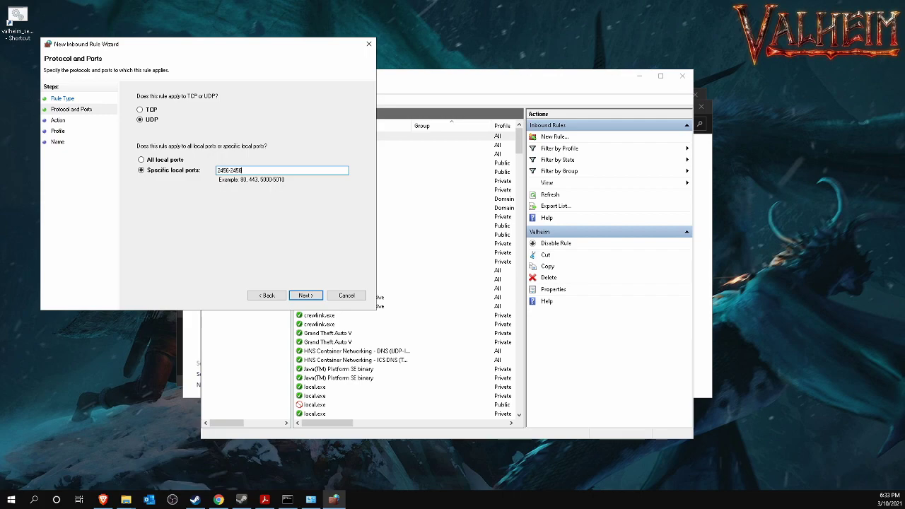
pyautogui.hotkey('ctrl', 'a')
pyautogui.hotkey('ctrl', 'c')
# Allow the connection on all profiles and name the UDP rule Valheim.
pyautogui.click(303, 296)
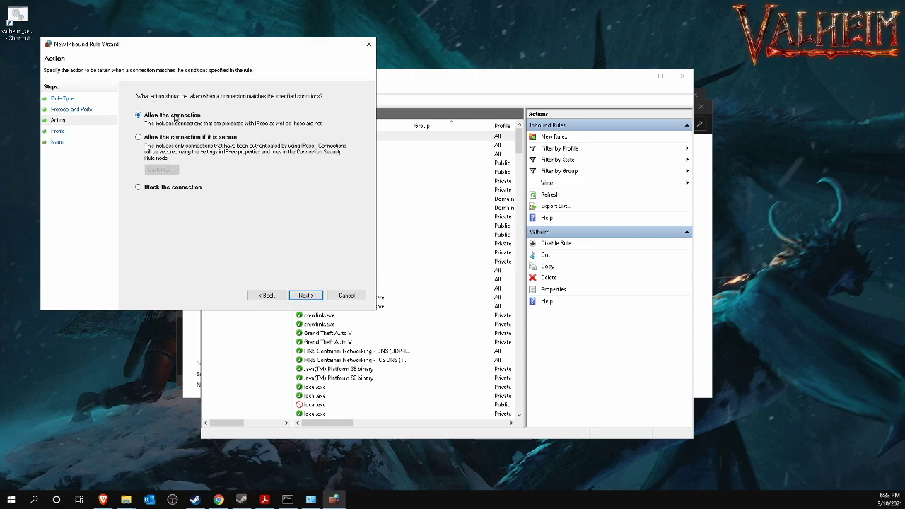
pyautogui.click(305, 296)
pyautogui.click(305, 295)
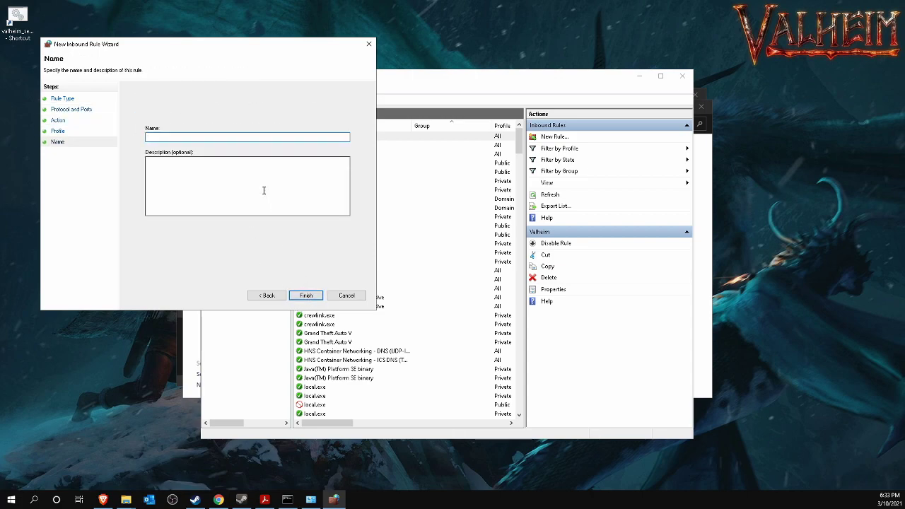
pyautogui.write('Valheim')
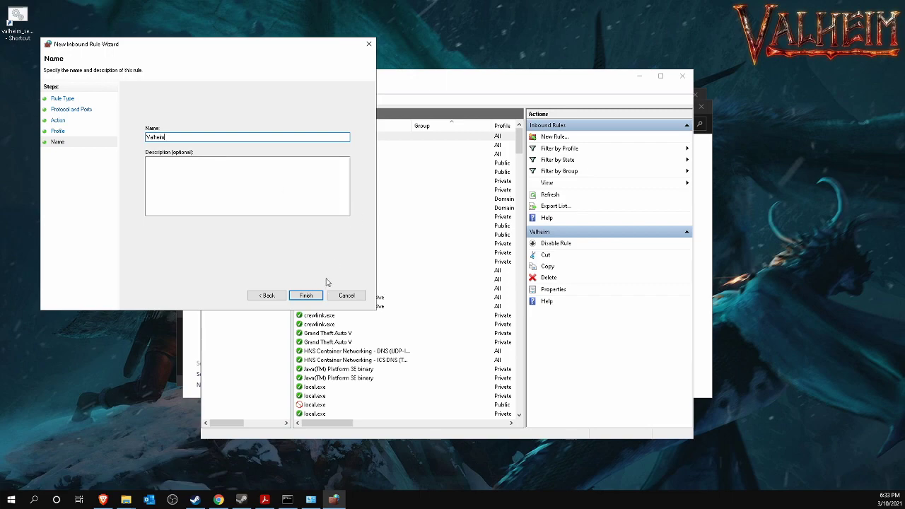
pyautogui.click(305, 295)
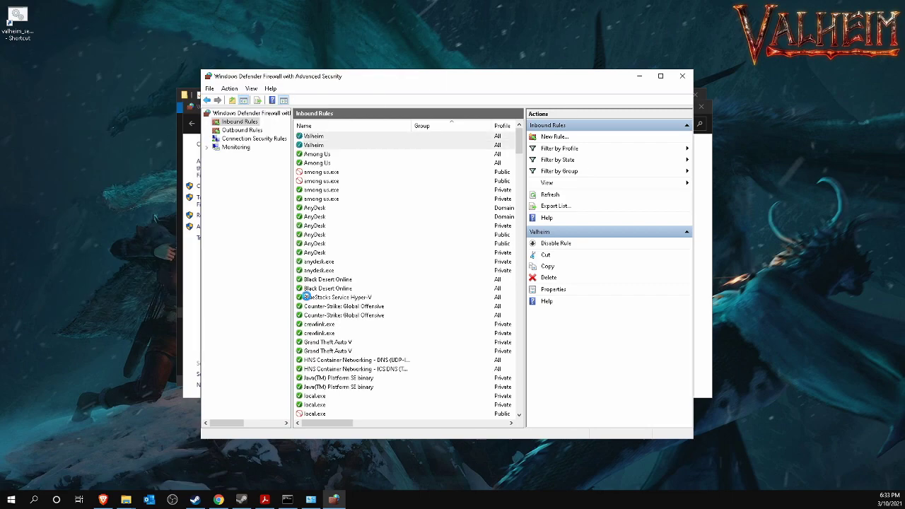
# Check both Valheim inbound rules in the list.
pyautogui.click(311, 137)
pyautogui.click(311, 145)
pyautogui.click(311, 136)
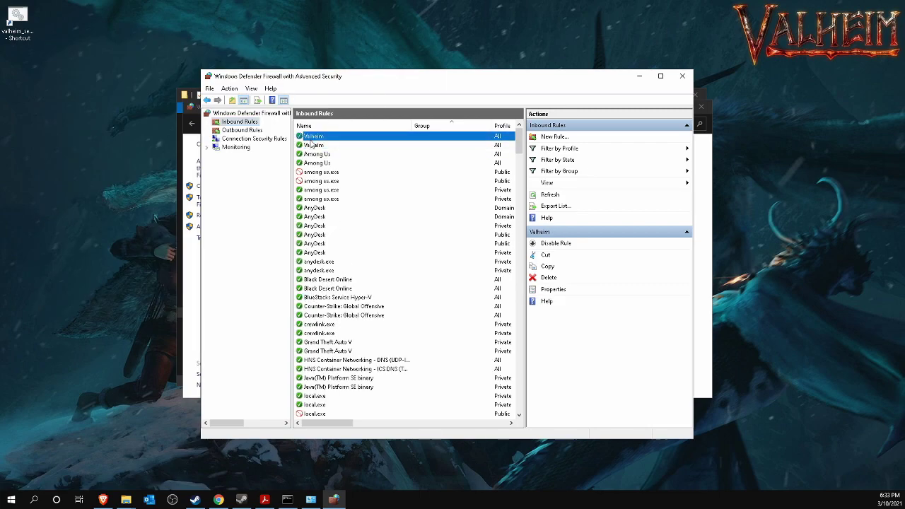
pyautogui.click(311, 145)
pyautogui.click(311, 136)
# Start a new outbound port rule for TCP remote ports 2456-2458.
pyautogui.click(233, 131)
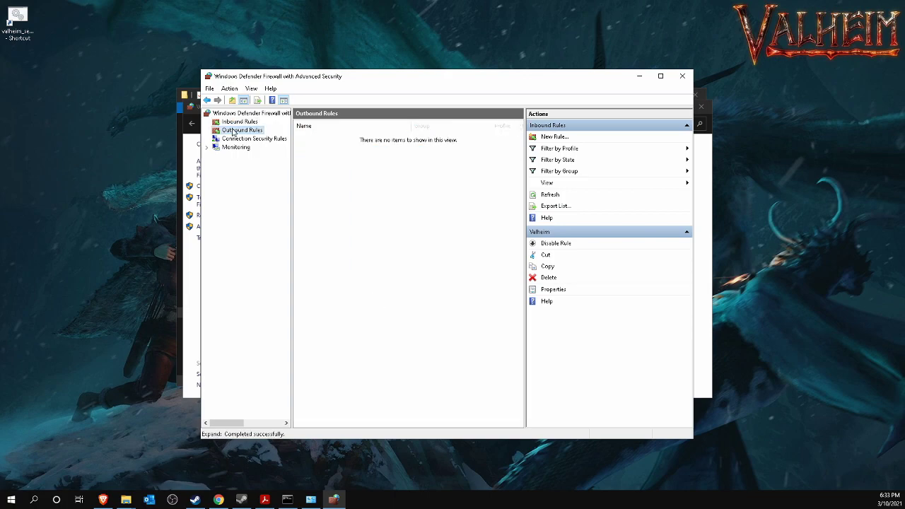
pyautogui.click(549, 136)
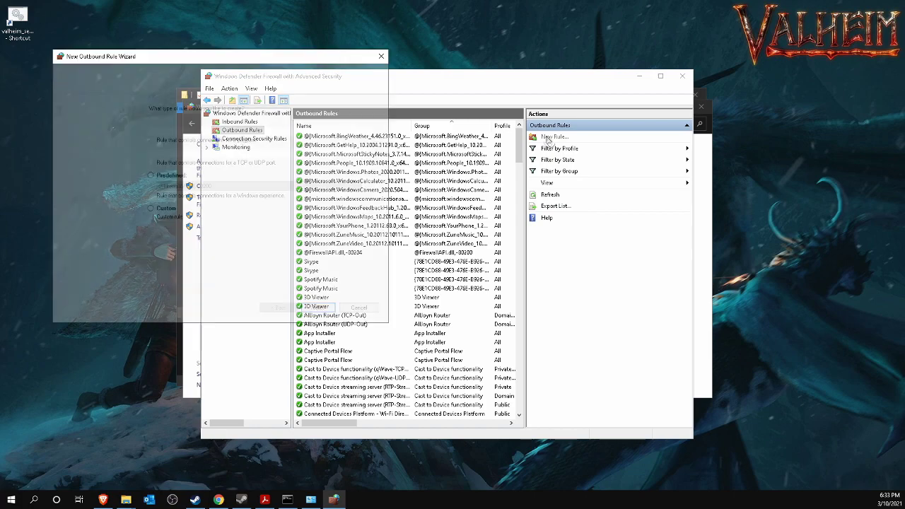
pyautogui.click(182, 162)
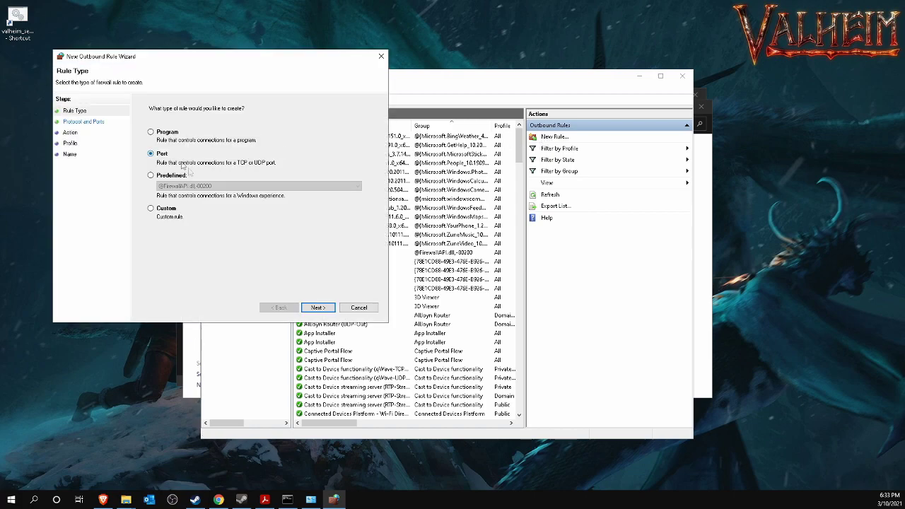
pyautogui.click(318, 307)
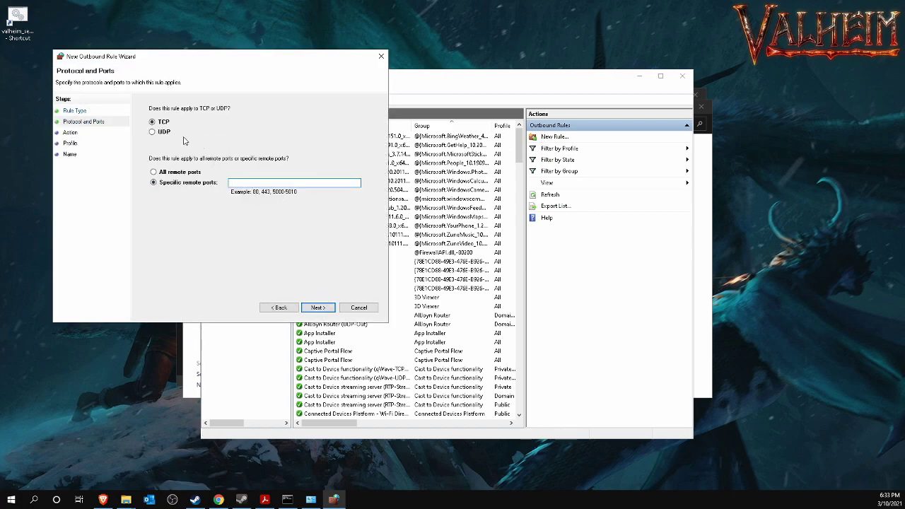
pyautogui.click(247, 185)
pyautogui.hotkey('ctrl', 'v')
# Allow the connection on all profiles and name the outbound rule Valheim.
pyautogui.click(318, 307)
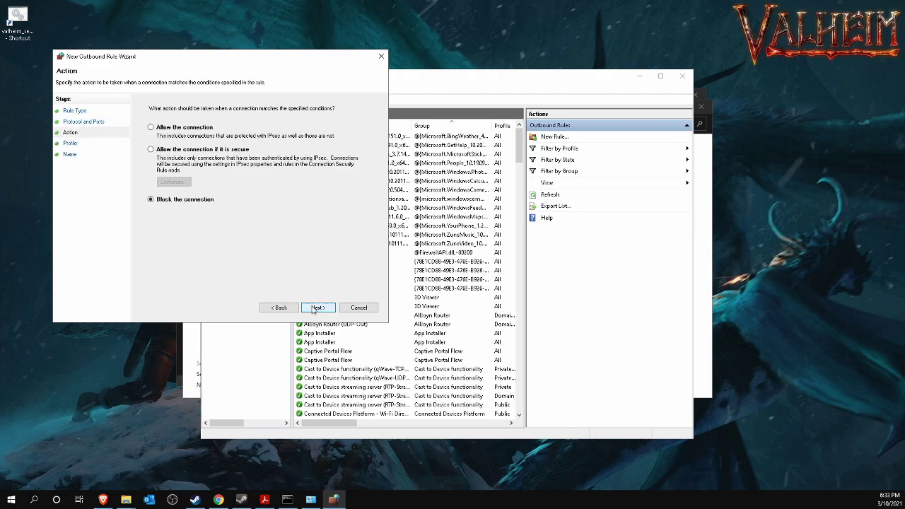
pyautogui.click(164, 128)
pyautogui.click(317, 307)
pyautogui.click(332, 310)
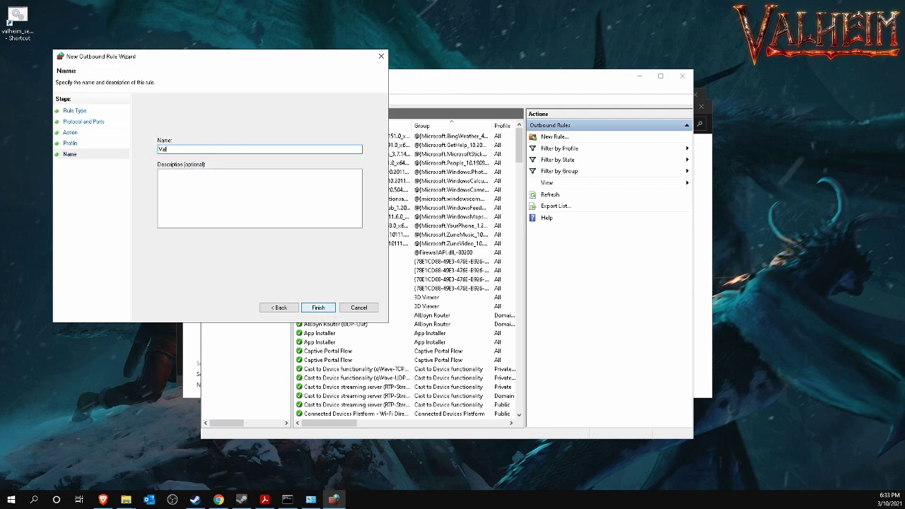
pyautogui.write('Valheim')
pyautogui.click(319, 309)
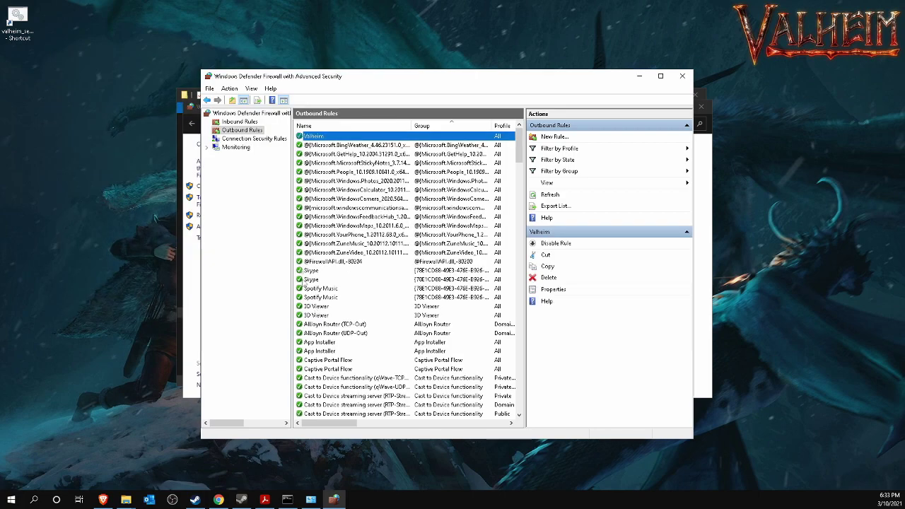
# Create a second outbound port rule for UDP remote ports 2456-2458.
pyautogui.click(559, 137)
pyautogui.click(233, 167)
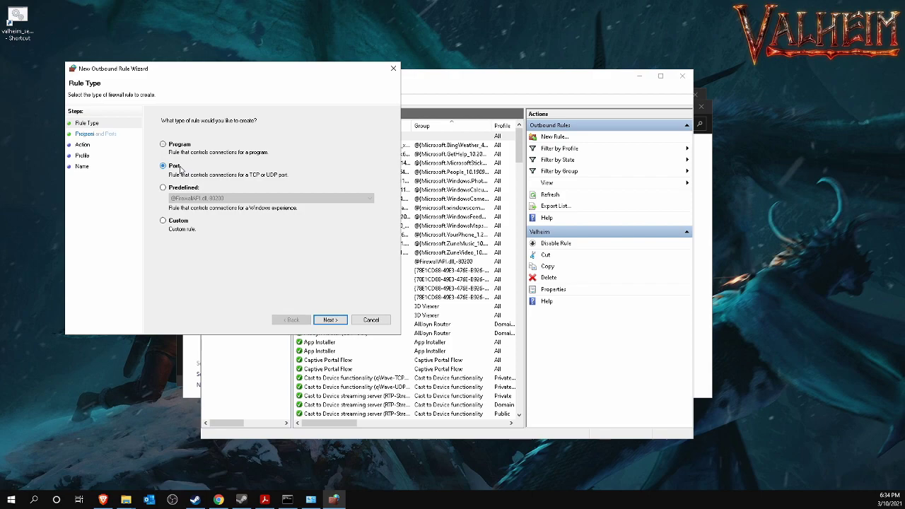
pyautogui.click(327, 319)
pyautogui.click(164, 144)
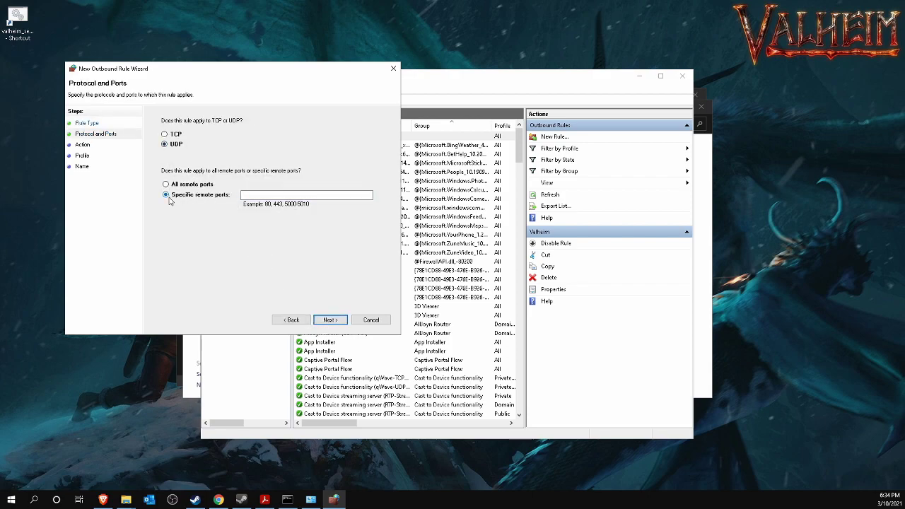
pyautogui.click(283, 196)
pyautogui.write('2456-2458')
# Allow the UDP rule on all profiles and name it Valheim.
pyautogui.click(330, 320)
pyautogui.click(189, 141)
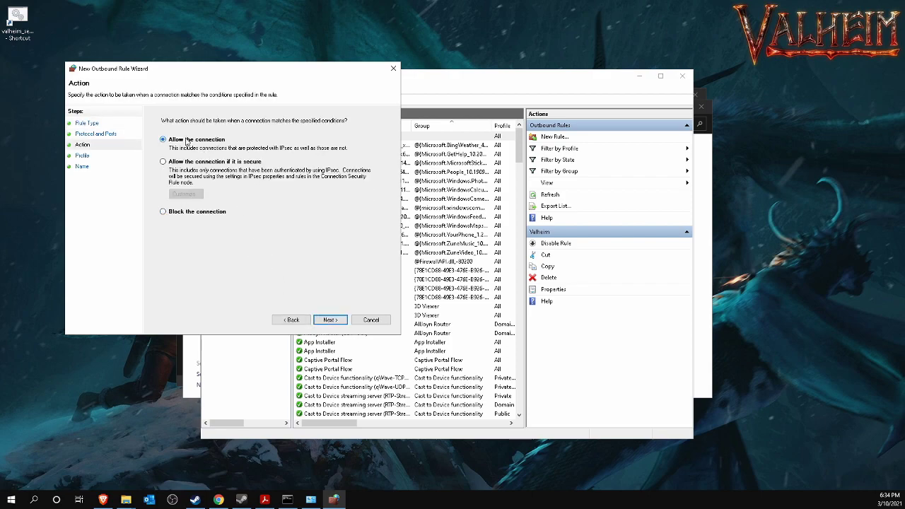
pyautogui.click(330, 320)
pyautogui.click(329, 321)
pyautogui.write('Valheim')
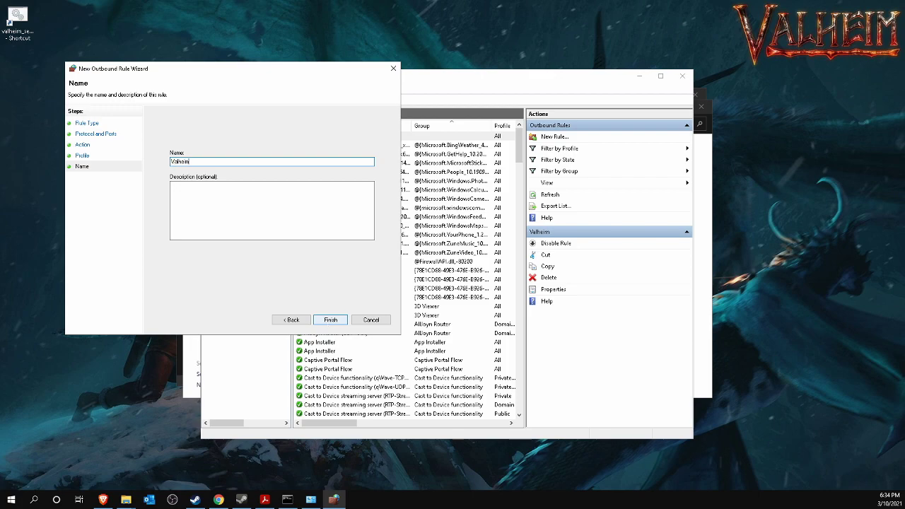
pyautogui.click(330, 320)
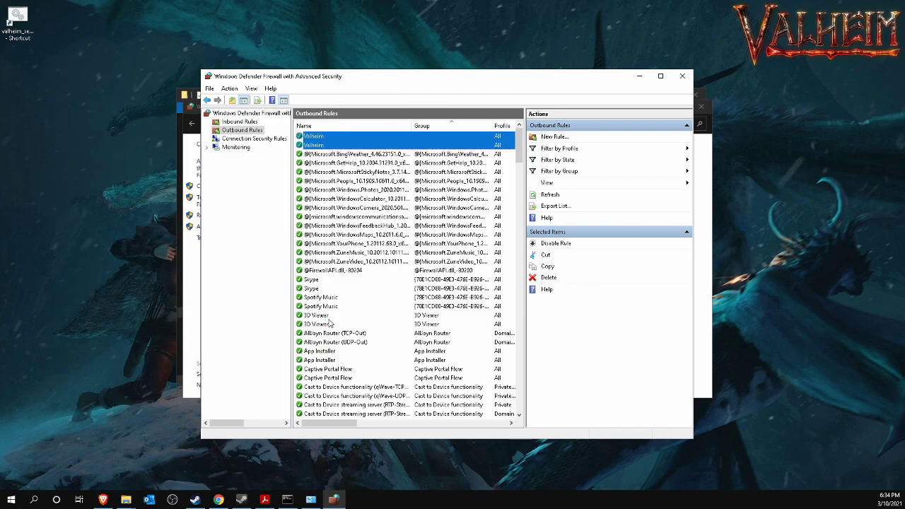
# Check both Valheim outbound rules and close the advanced firewall window.
pyautogui.click(322, 145)
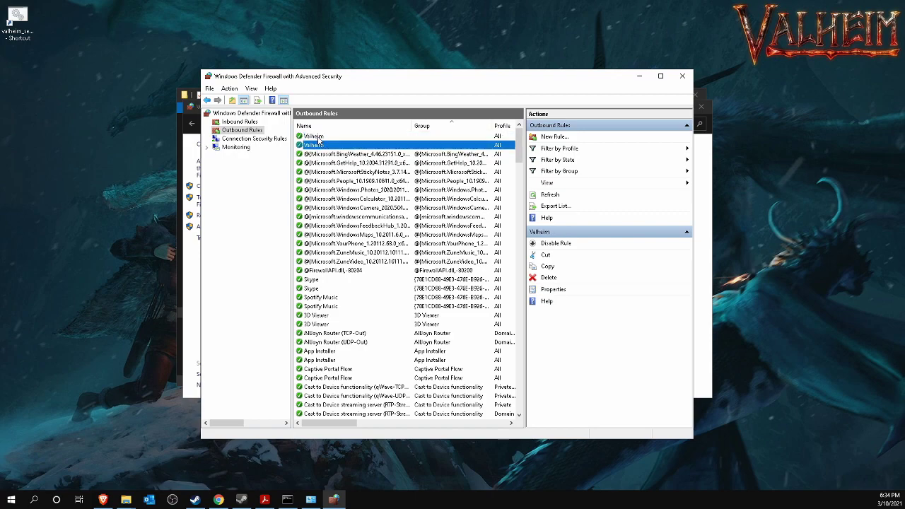
pyautogui.click(318, 137)
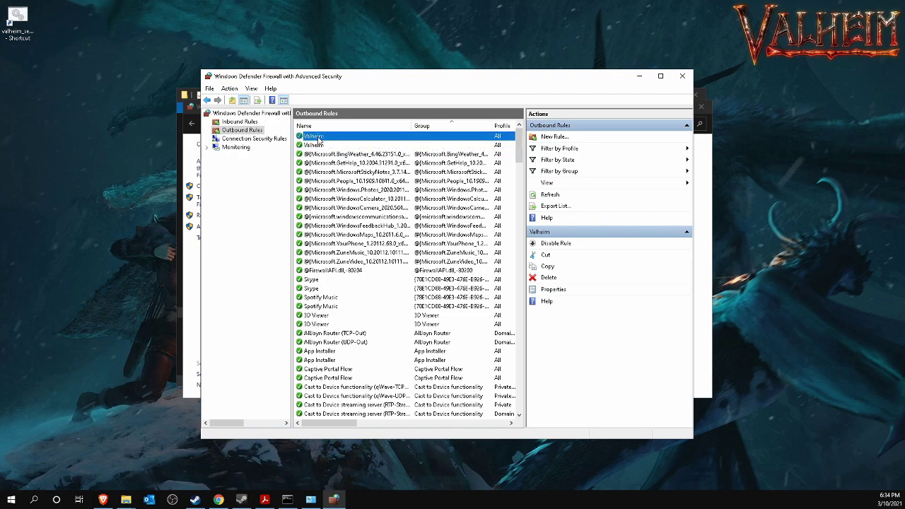
pyautogui.click(682, 77)
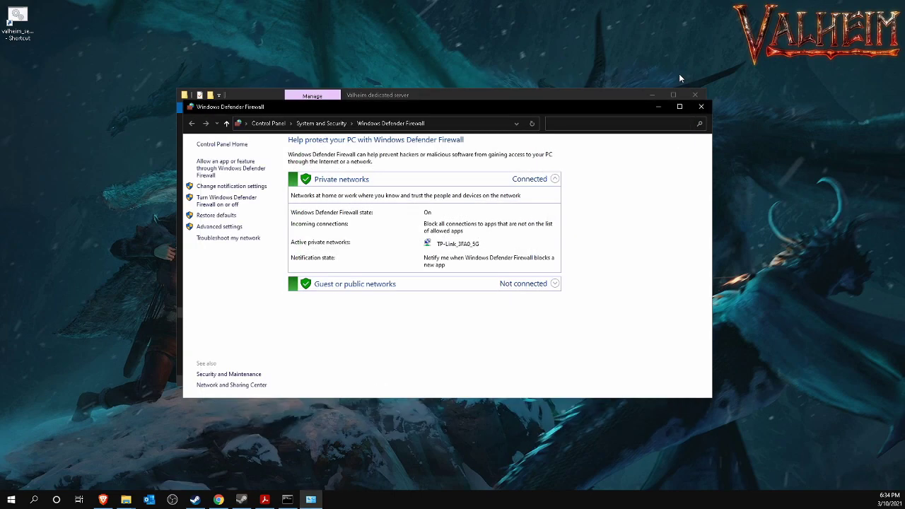
# Close the Windows Defender Firewall control panel window.
pyautogui.click(701, 106)
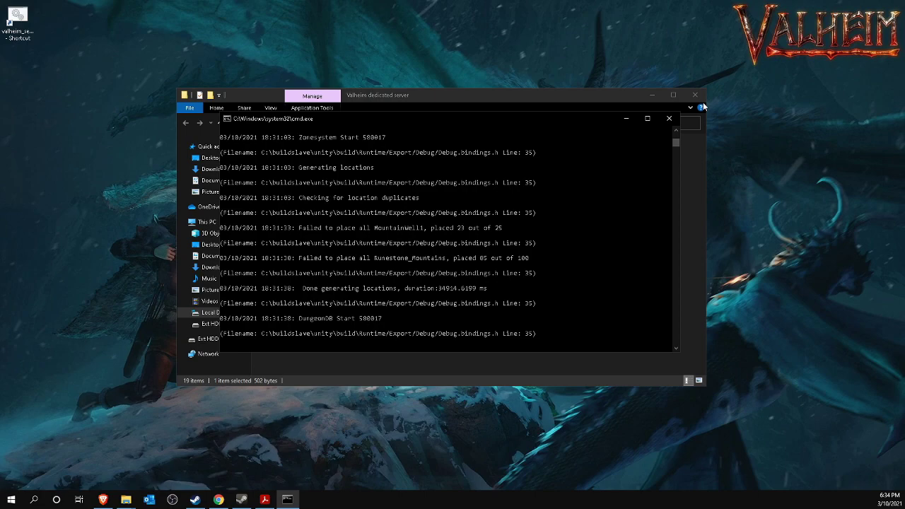
# Run ipconfig in a new Command Prompt launched from Run.
pyautogui.rightClick(13, 500)
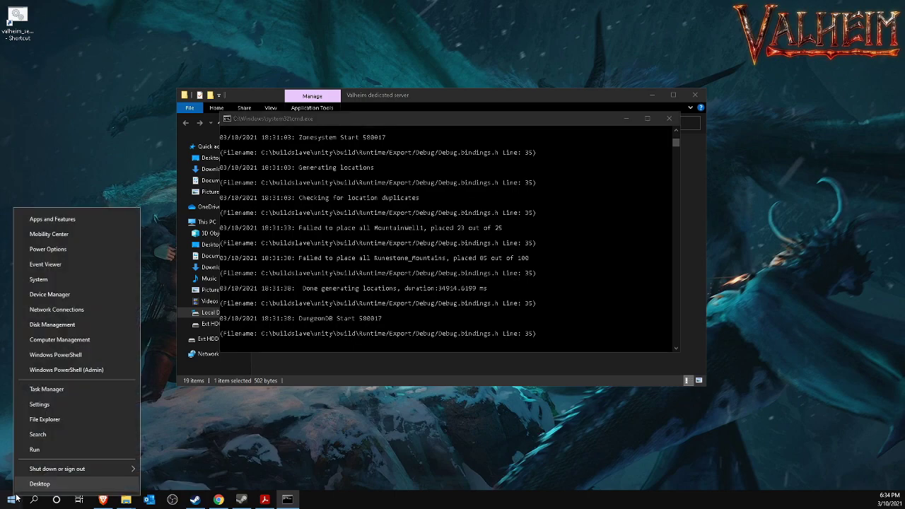
pyautogui.click(37, 452)
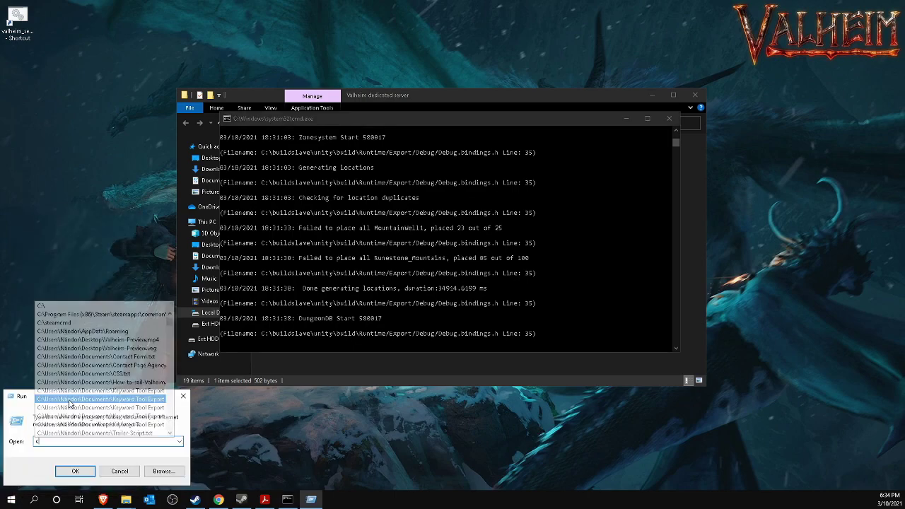
pyautogui.press('Return')
pyautogui.write('ipconfig')
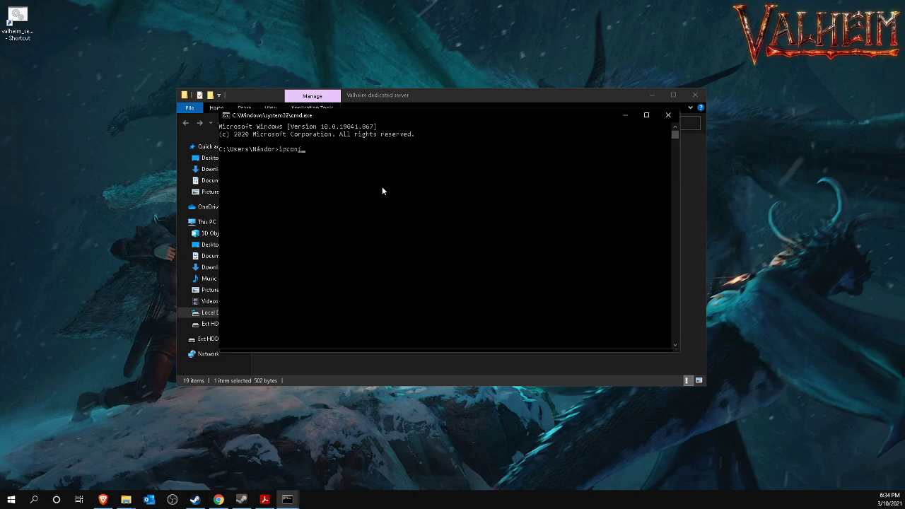
pyautogui.press('Return')
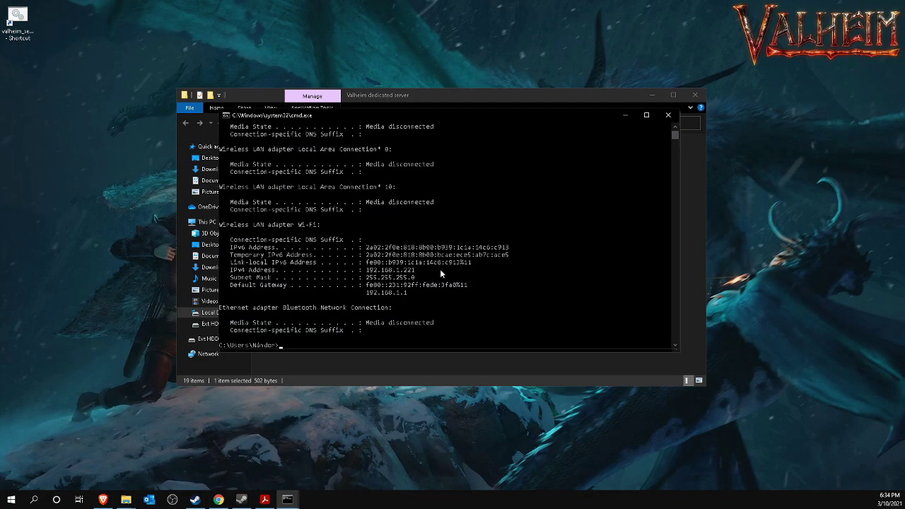
# Select the default gateway 192.168.1.1 and ready Chrome's address bar to enter it.
pyautogui.moveTo(368, 293); pyautogui.dragTo(394, 292)
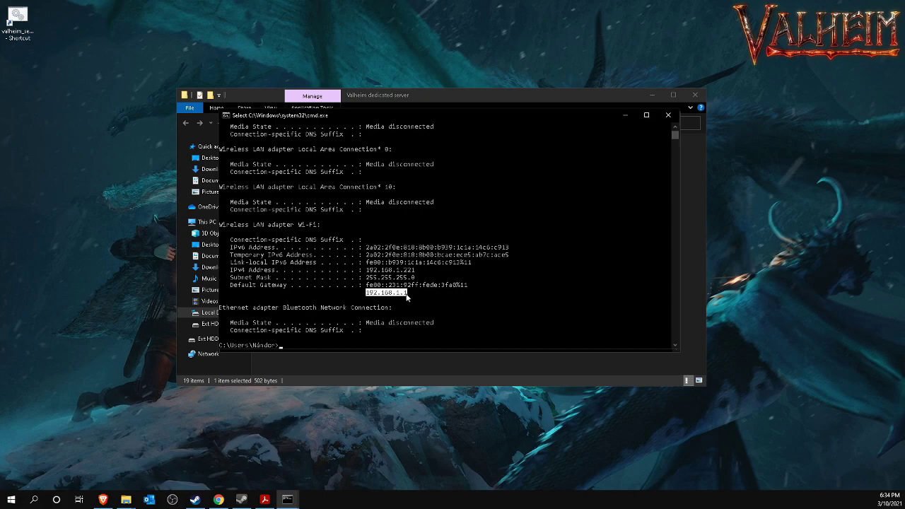
pyautogui.click(219, 499)
pyautogui.click(203, 24)
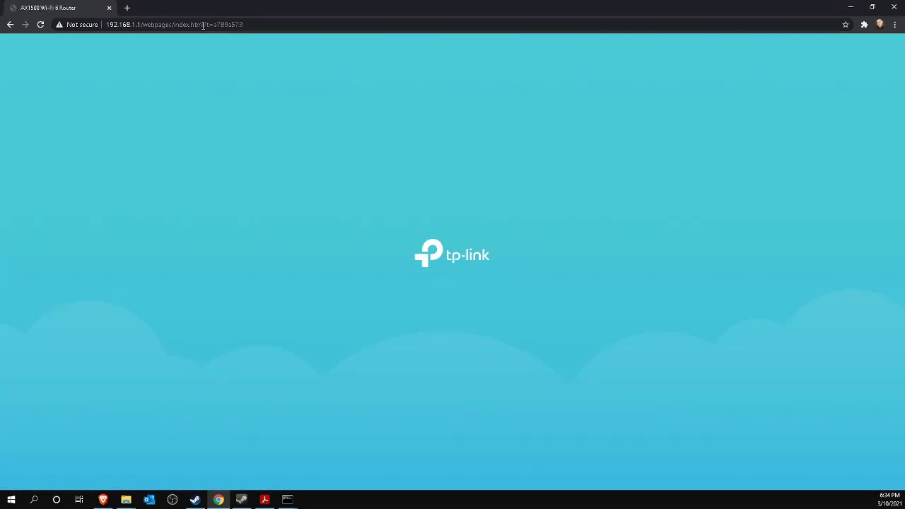
# Log into the TP-Link router with the admin credentials and captcha, declining password saving.
pyautogui.click(397, 228)
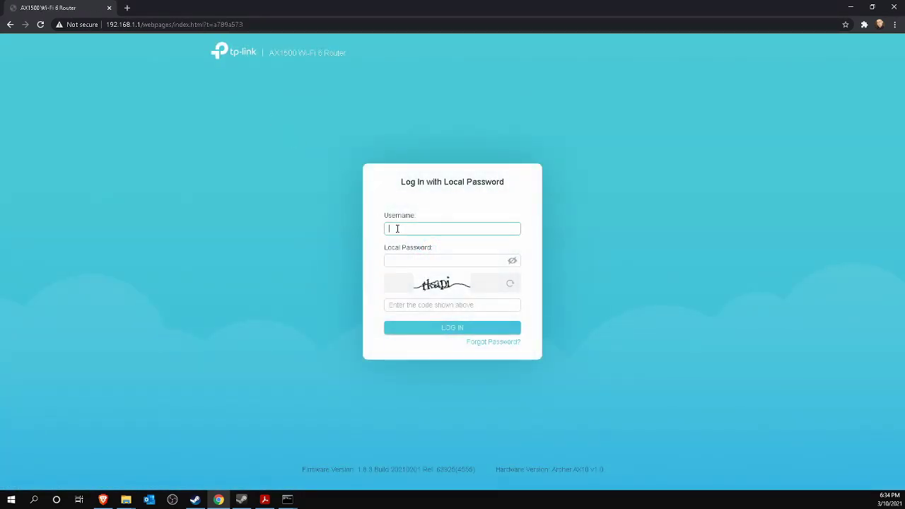
pyautogui.write('adm')
pyautogui.write('••')
pyautogui.press('Tab')
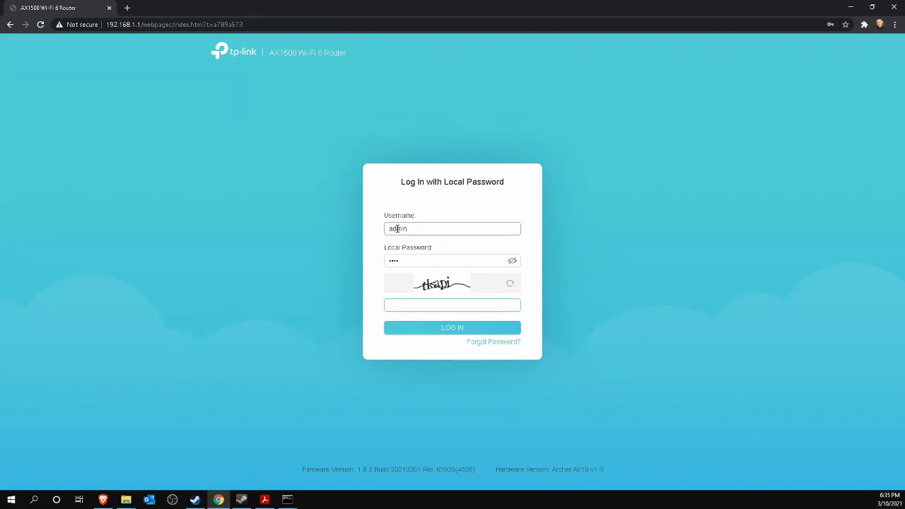
pyautogui.write('tkapi')
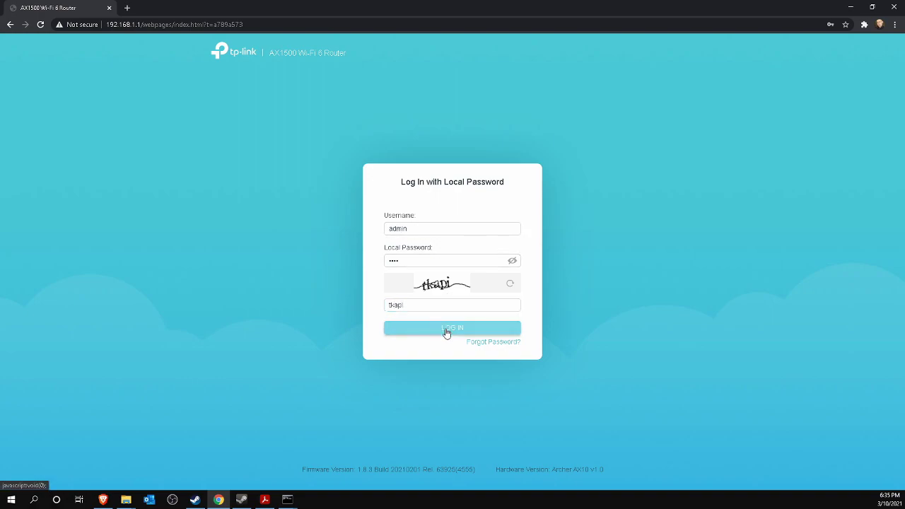
pyautogui.click(446, 332)
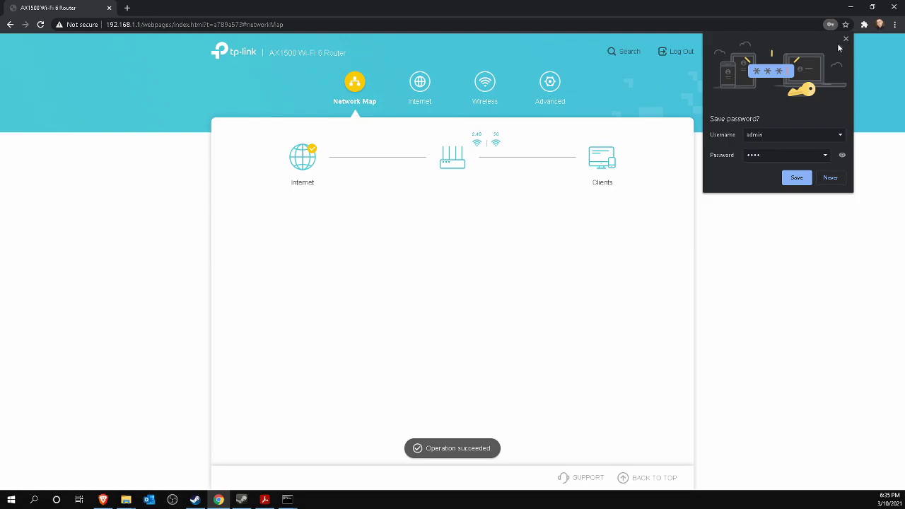
pyautogui.click(846, 39)
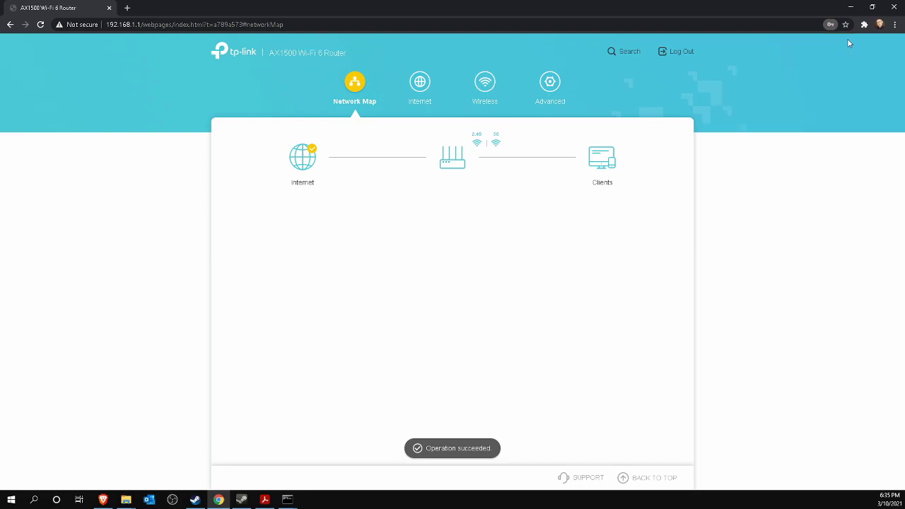
# Go to Advanced > NAT Forwarding > Port Forwarding and add an entry named Valheim.
pyautogui.click(550, 92)
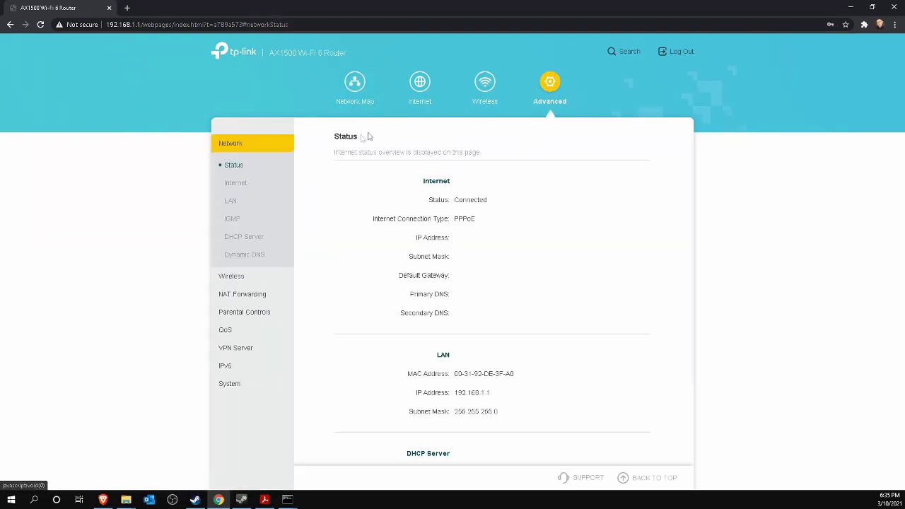
pyautogui.click(235, 294)
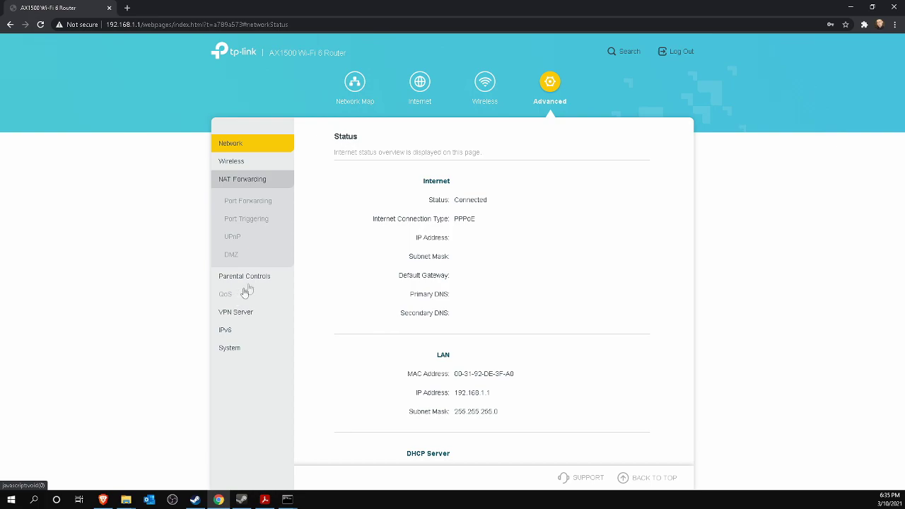
pyautogui.click(246, 204)
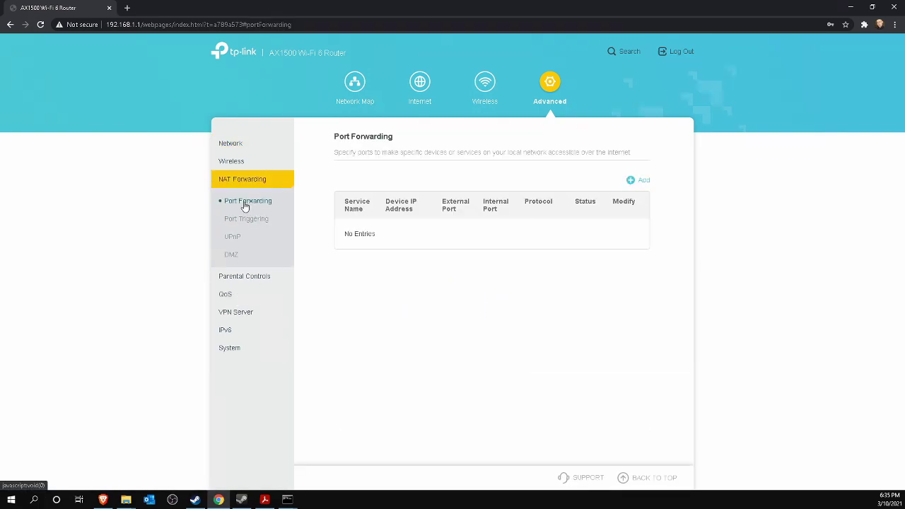
pyautogui.click(640, 181)
pyautogui.write('Valheim')
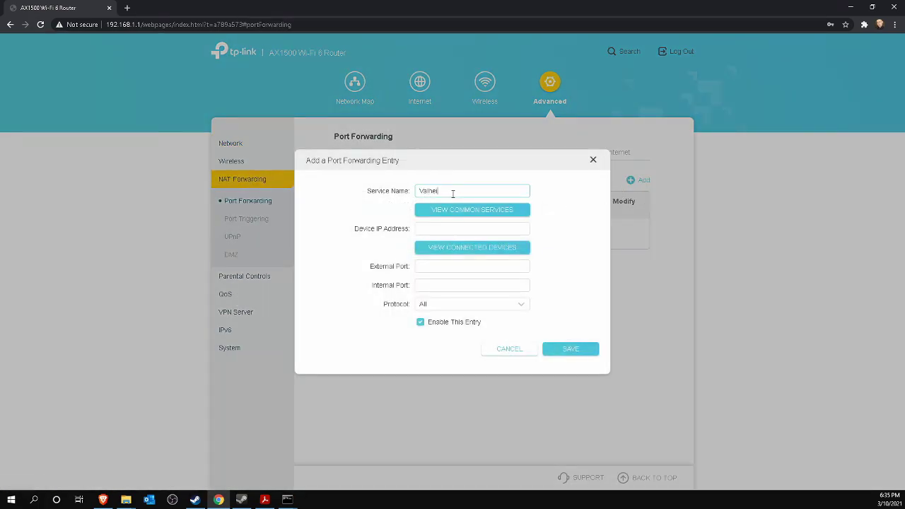
# Copy the PC's IPv4 address 192.168.1.221 from ipconfig into the device IP field.
pyautogui.click(438, 227)
pyautogui.click(332, 467)
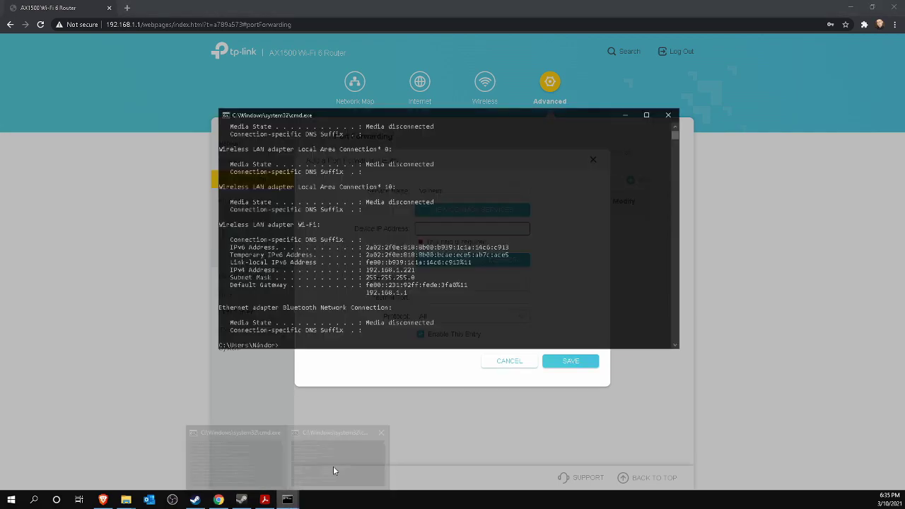
pyautogui.moveTo(367, 270); pyautogui.dragTo(403, 273)
pyautogui.rightClick(403, 272)
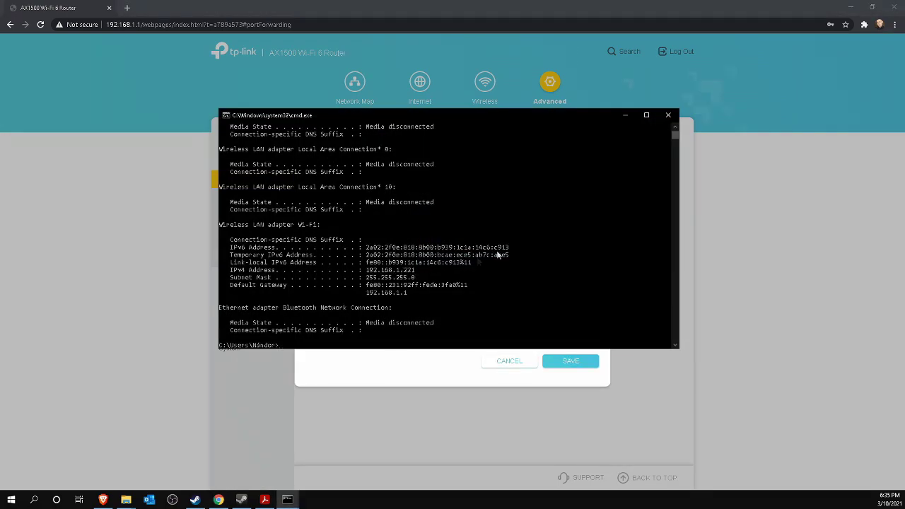
pyautogui.click(624, 115)
pyautogui.write('192.168.1.221')
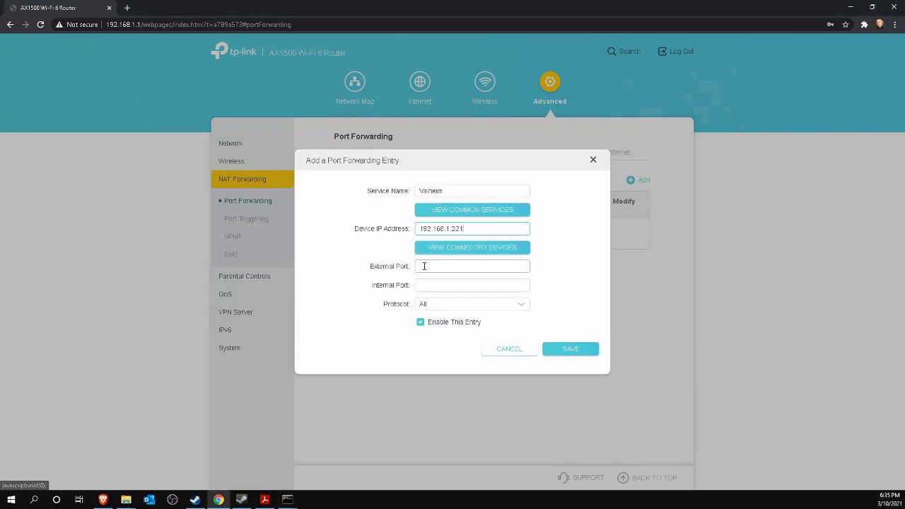
# Set ports 2456-2458 with protocol All, save, then enter narnacle.com/su in a new tab.
pyautogui.click(424, 266)
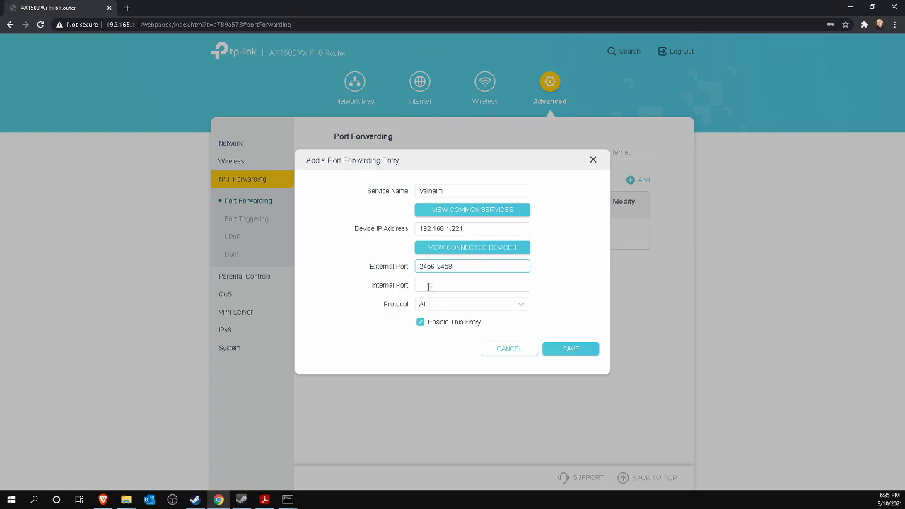
pyautogui.click(430, 309)
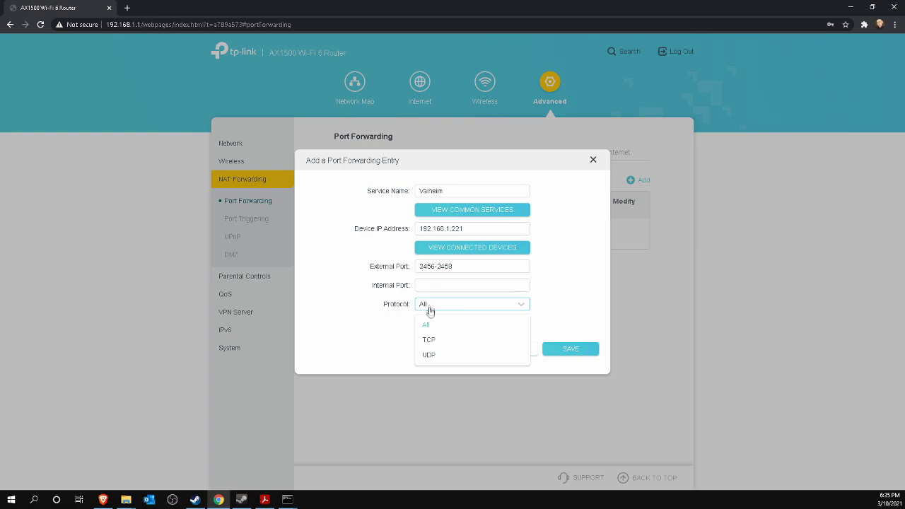
pyautogui.click(429, 327)
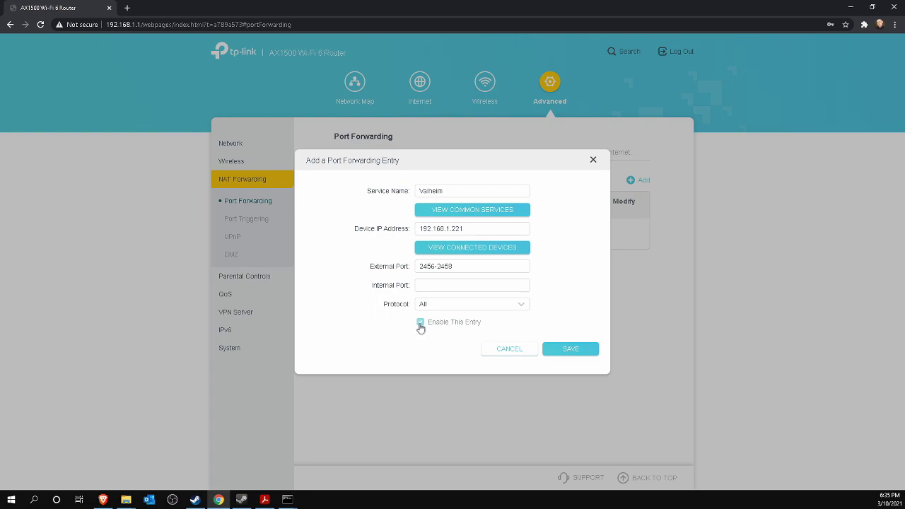
pyautogui.click(583, 355)
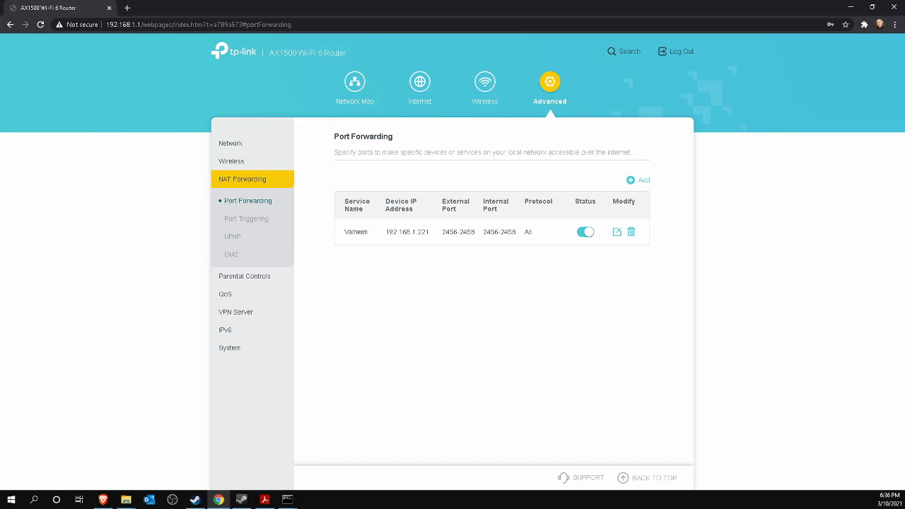
pyautogui.click(127, 8)
pyautogui.write('narnacle.com')
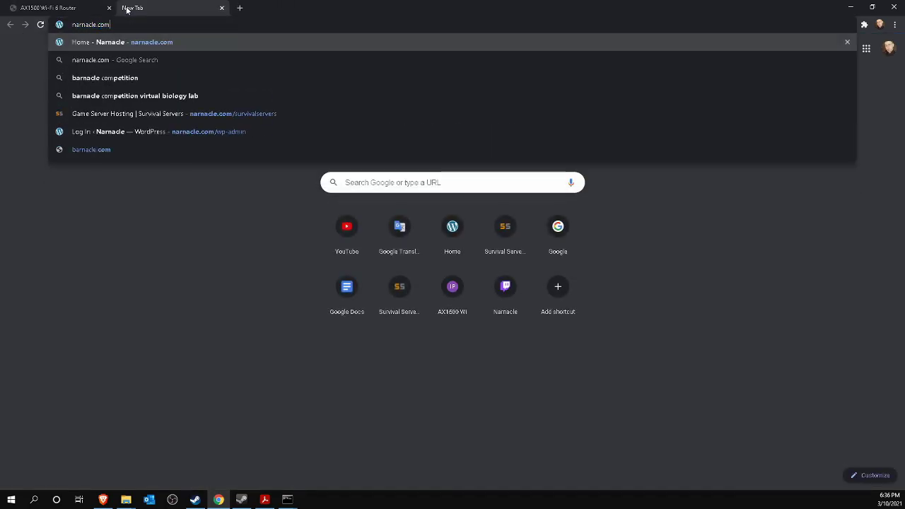
pyautogui.write('/survi')
pyautogui.press('Return')
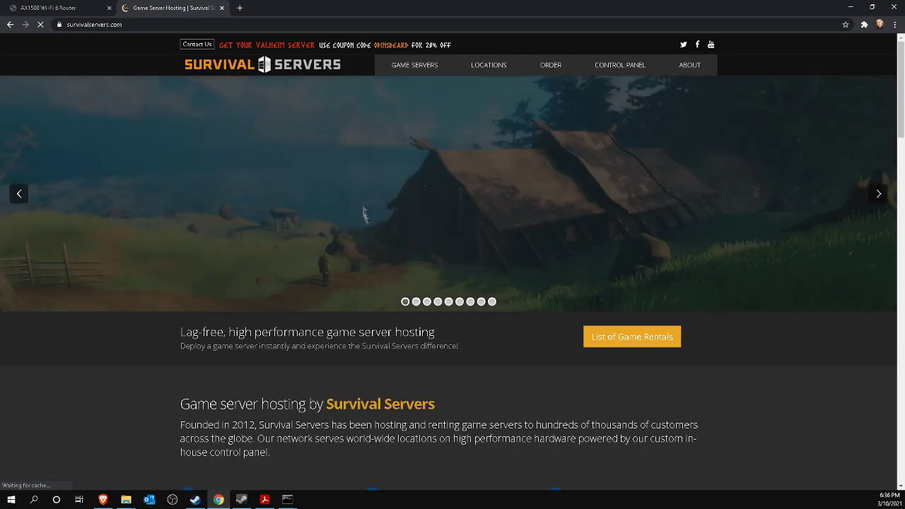
pyautogui.click(679, 281)
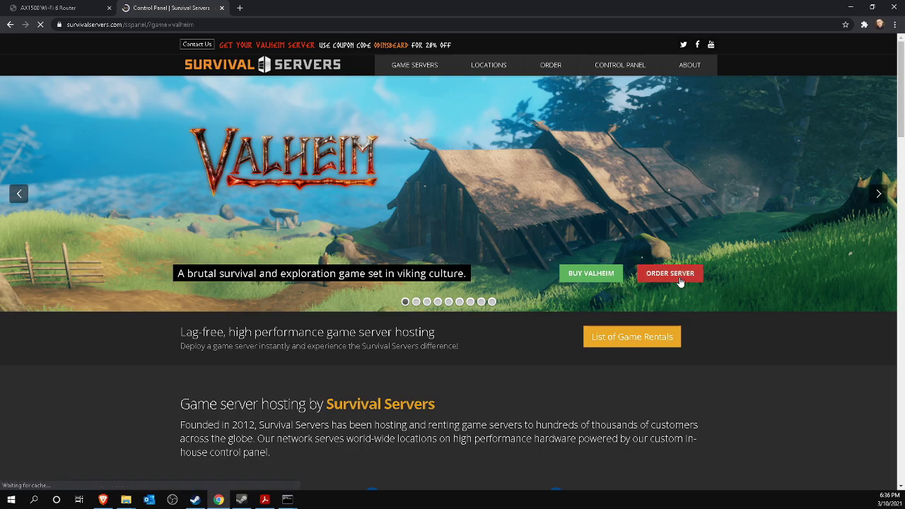
pyautogui.scroll(-8, 480, 332)
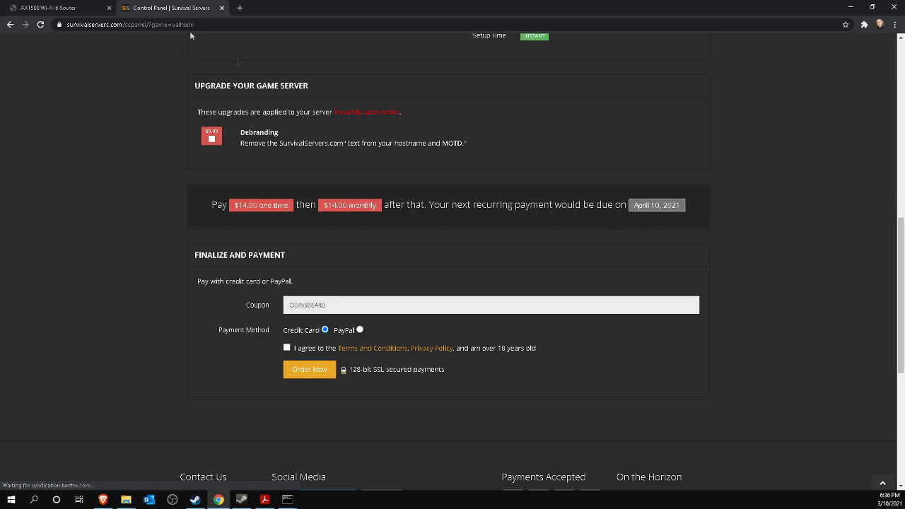
pyautogui.click(221, 9)
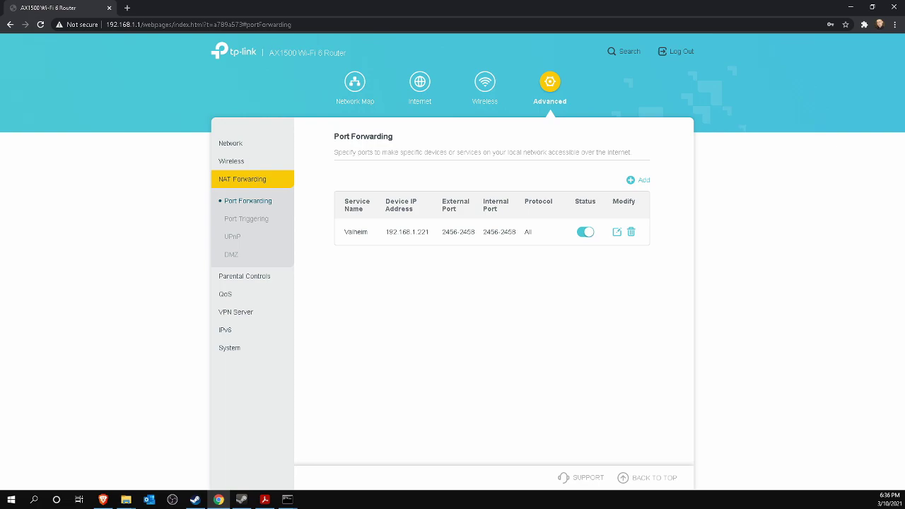
# In a new browser tab, load google.com and enter the query 'what is my ip'.
pyautogui.click(127, 8)
pyautogui.write('google.co')
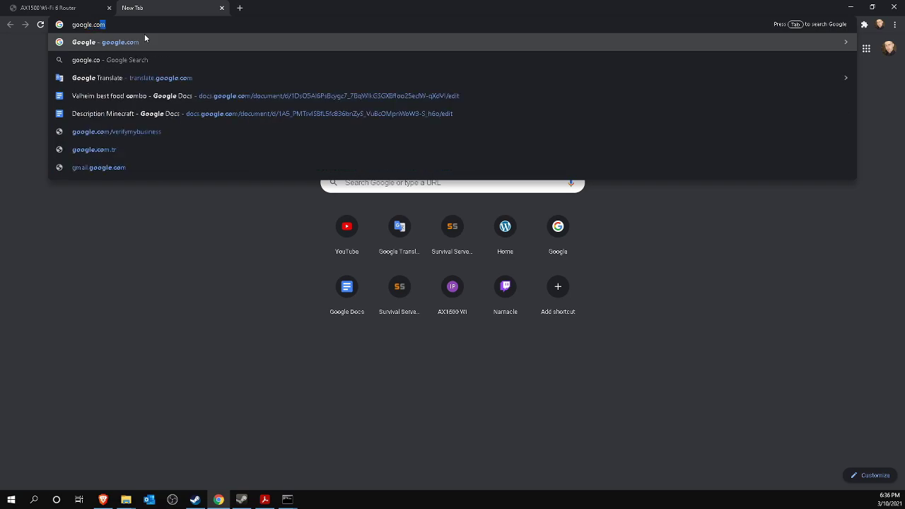
pyautogui.press('Return')
pyautogui.write('w')
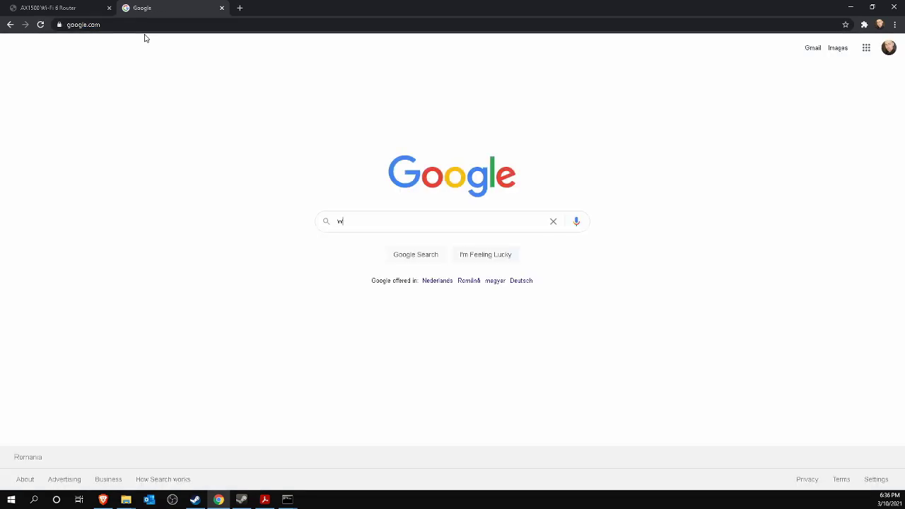
pyautogui.write('hat is my ip')
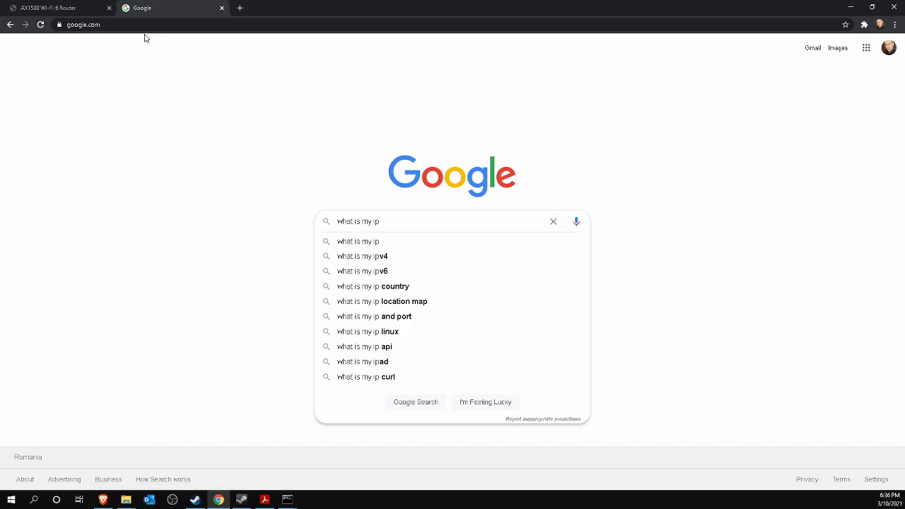
pyautogui.click(776, 338)
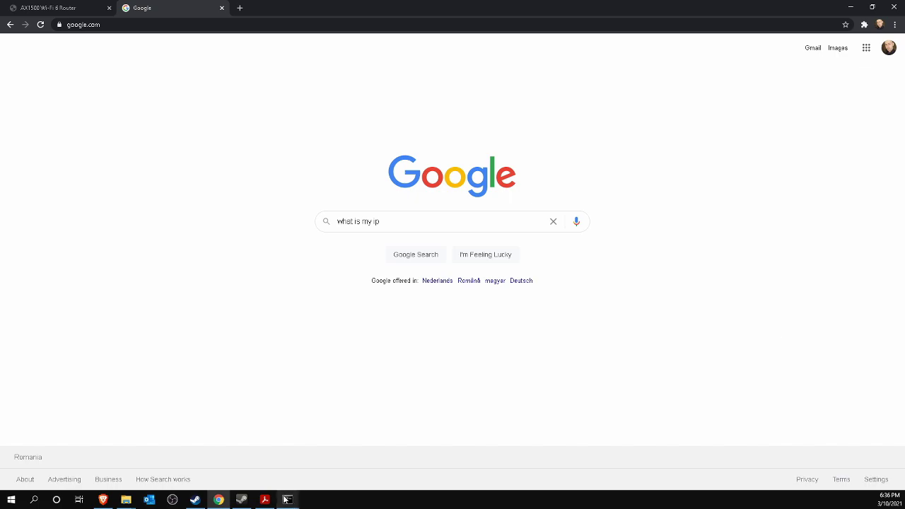
# Back in the ipconfig console, select the IPv4 address 192.168.1.221.
pyautogui.moveTo(287, 499)
pyautogui.click(329, 475)
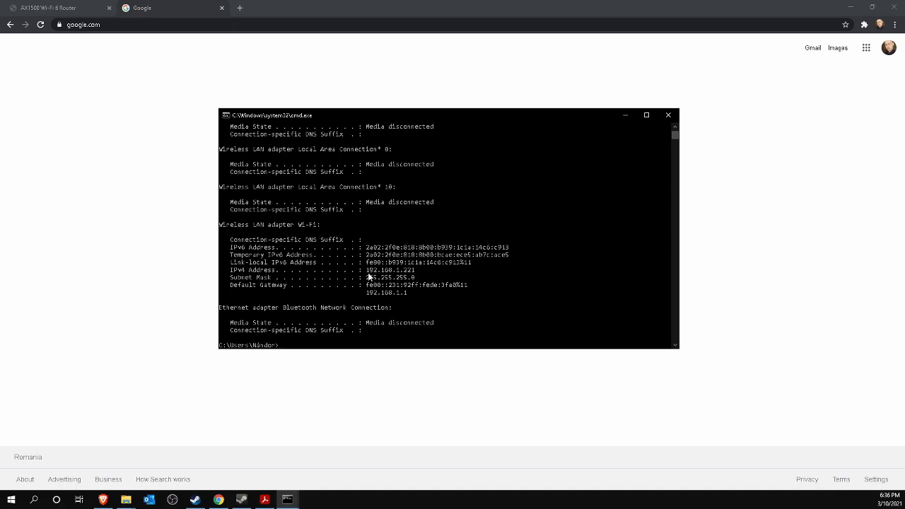
pyautogui.moveTo(367, 269); pyautogui.dragTo(414, 275)
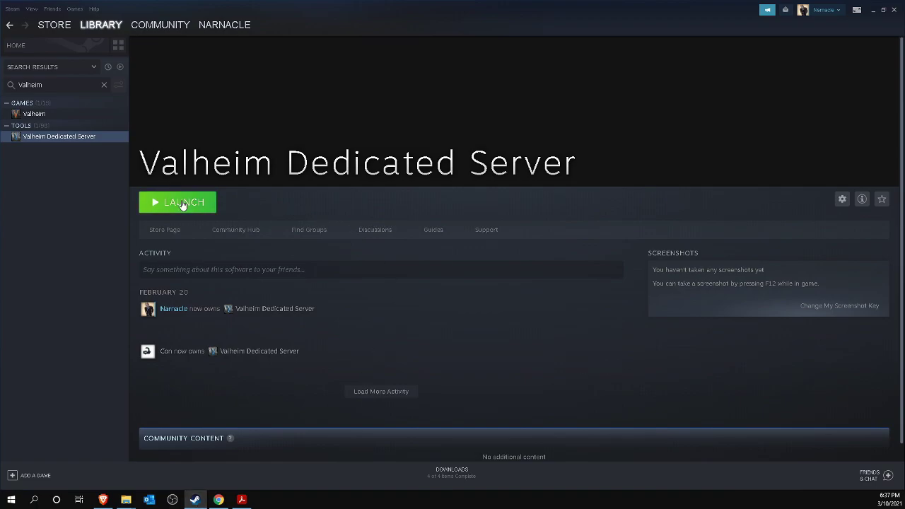
# Launch Valheim Dedicated Server, then open Steam's Servers window on the Favorites list.
pyautogui.click(182, 203)
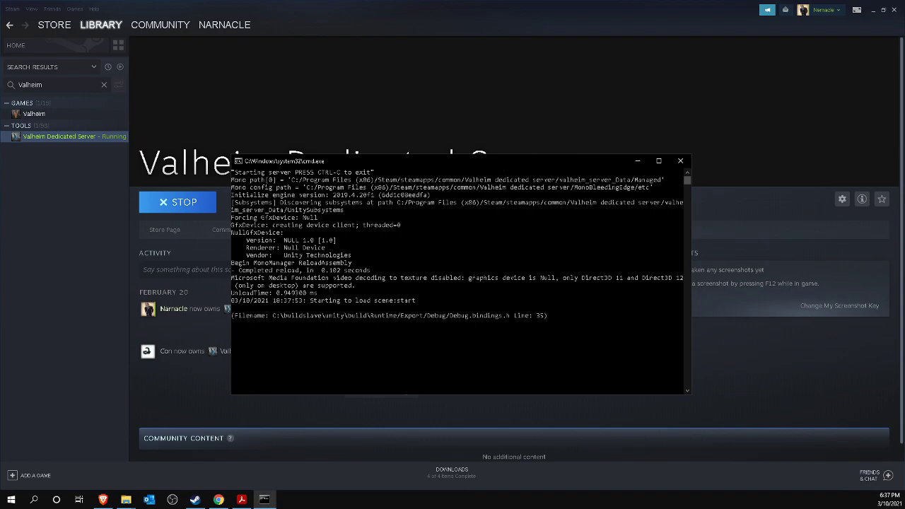
pyautogui.click(32, 10)
pyautogui.click(32, 9)
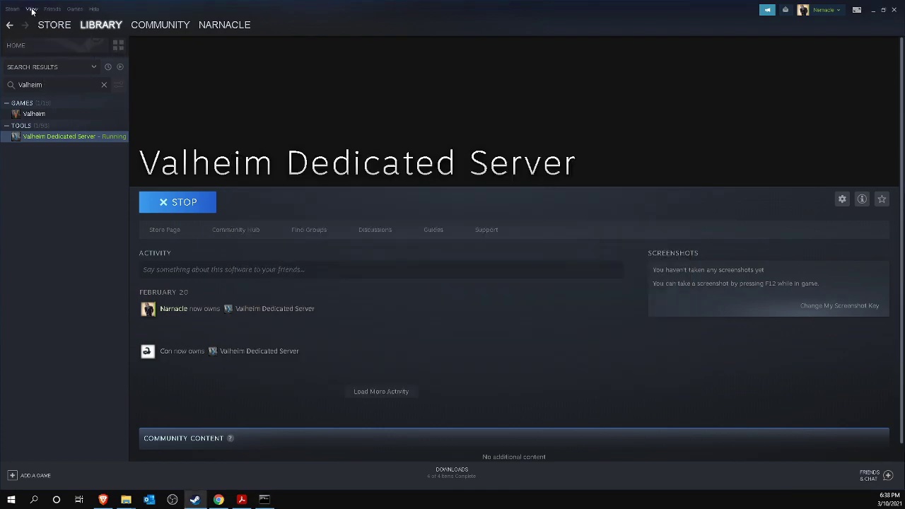
pyautogui.click(32, 11)
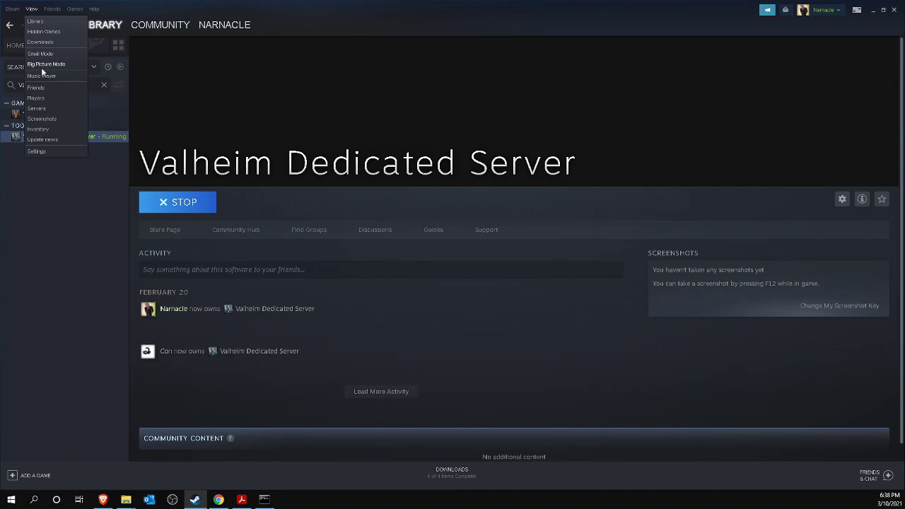
pyautogui.click(36, 108)
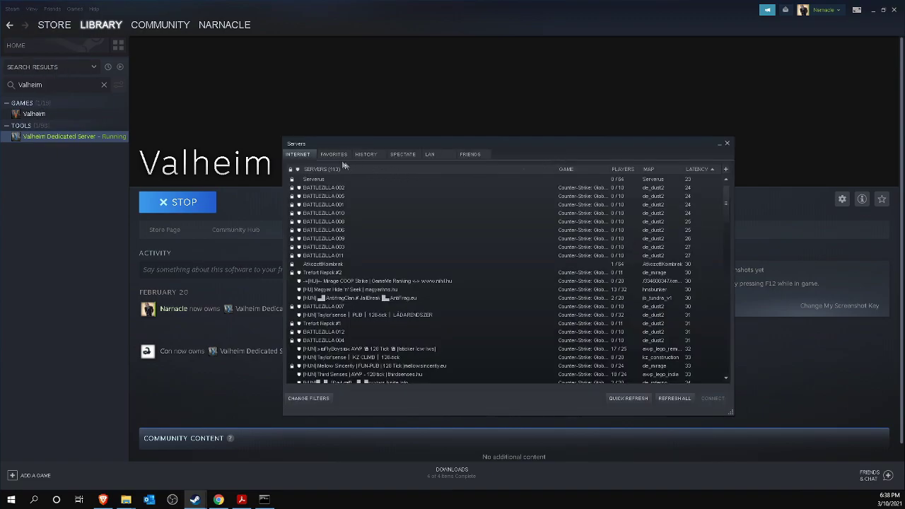
pyautogui.click(330, 155)
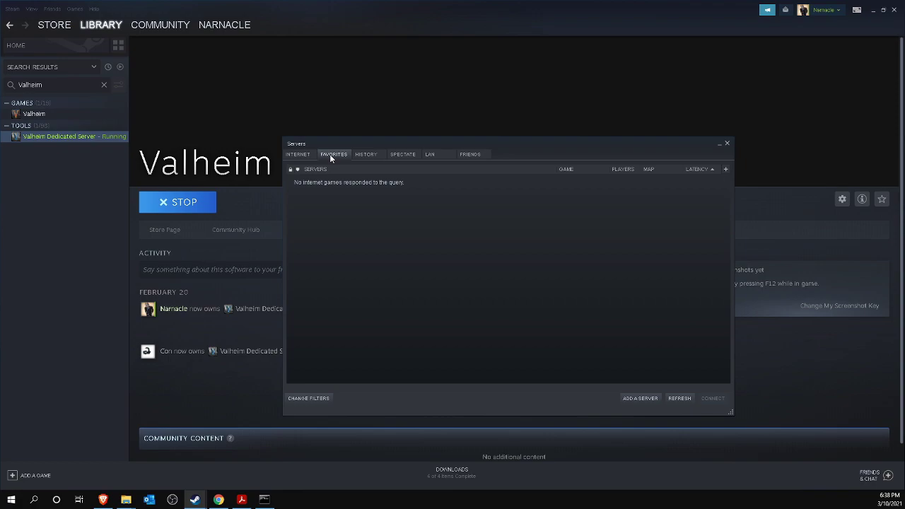
# Copy 192.168.1.221 from the console into the Add a Server address field and search it.
pyautogui.click(640, 398)
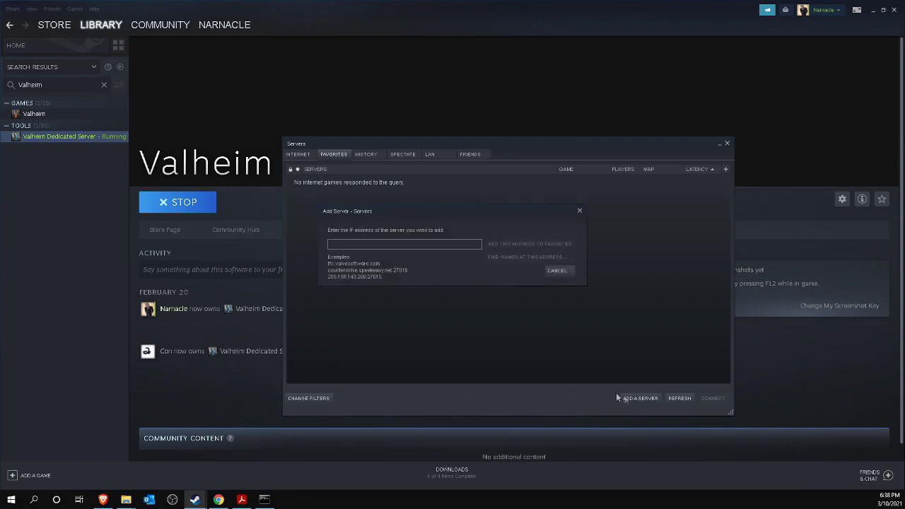
pyautogui.moveTo(433, 322); pyautogui.dragTo(484, 324)
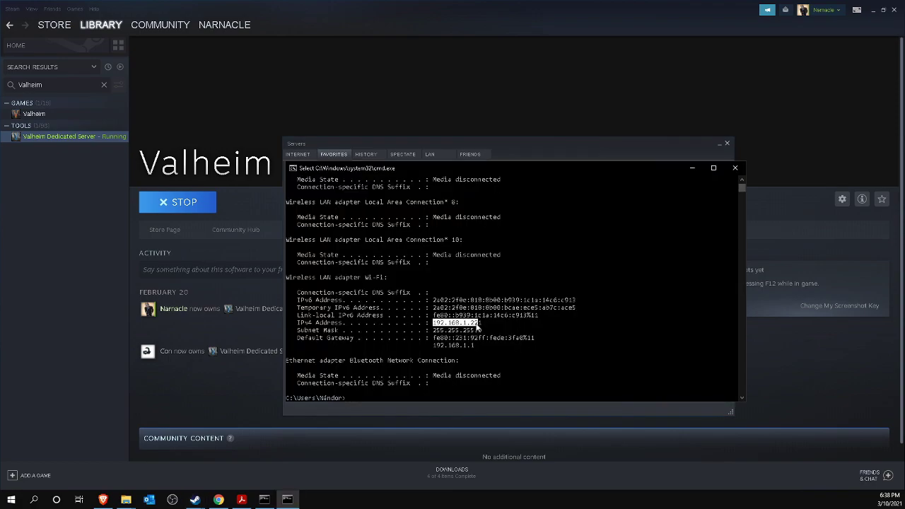
pyautogui.hotkey('ctrl', 'c')
pyautogui.click(691, 169)
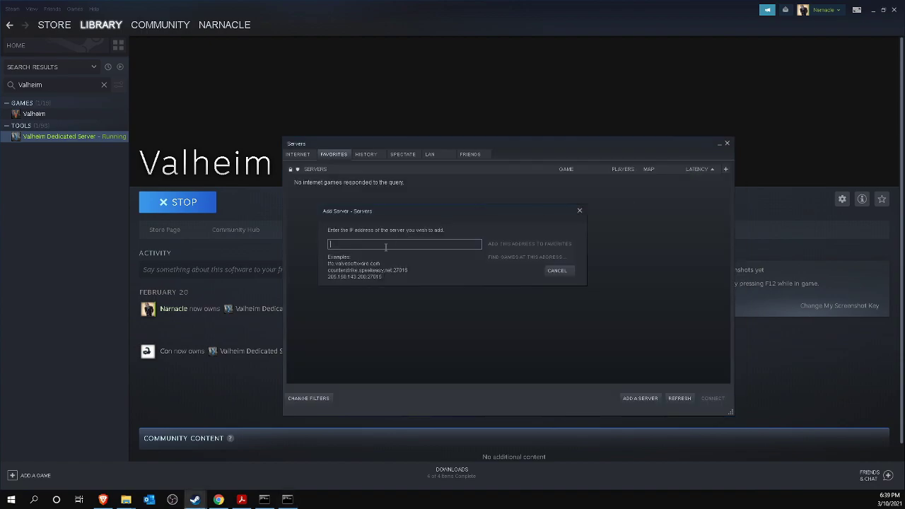
pyautogui.hotkey('ctrl', 'v')
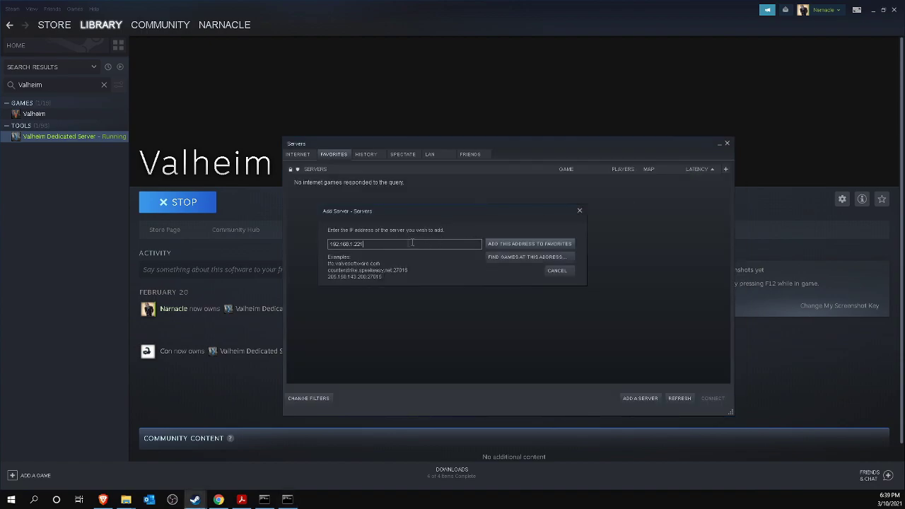
pyautogui.write(':2456')
pyautogui.click(509, 259)
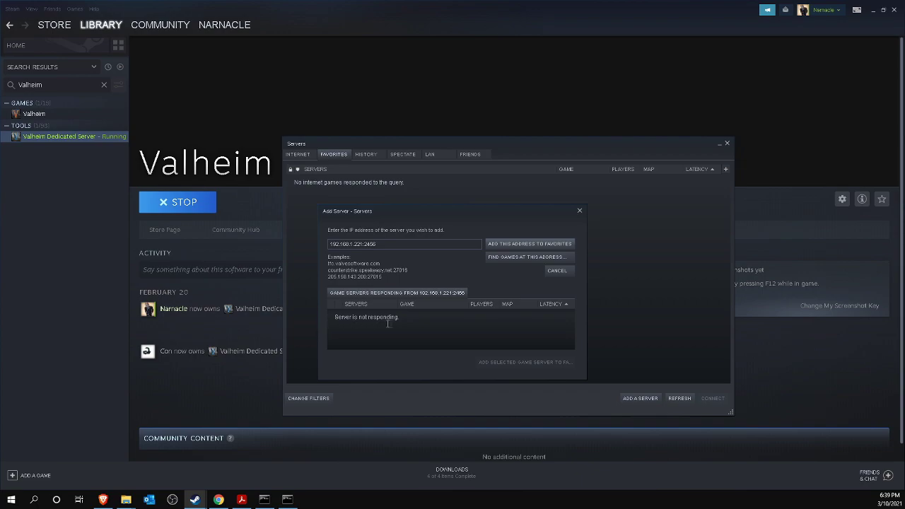
# Search 192.168.1.221:2457, add My server to favourites and refresh the list.
pyautogui.click(385, 245)
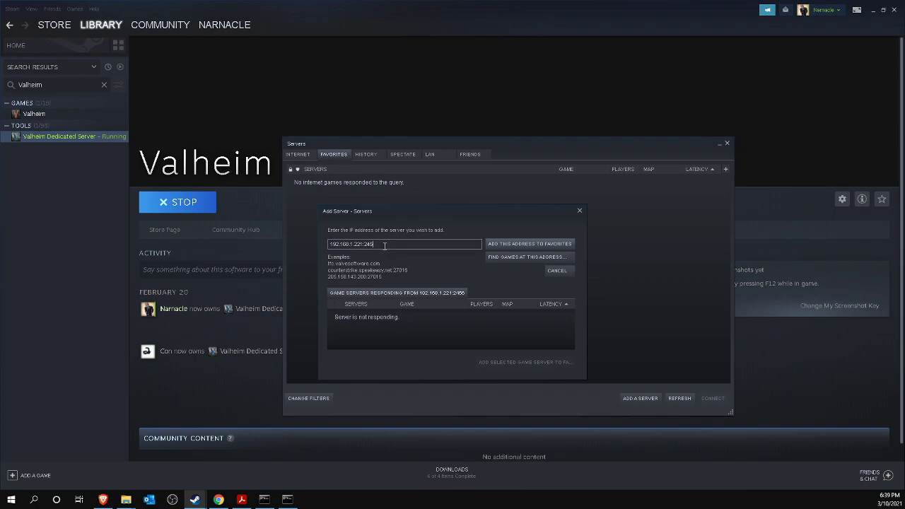
pyautogui.write('7')
pyautogui.click(515, 258)
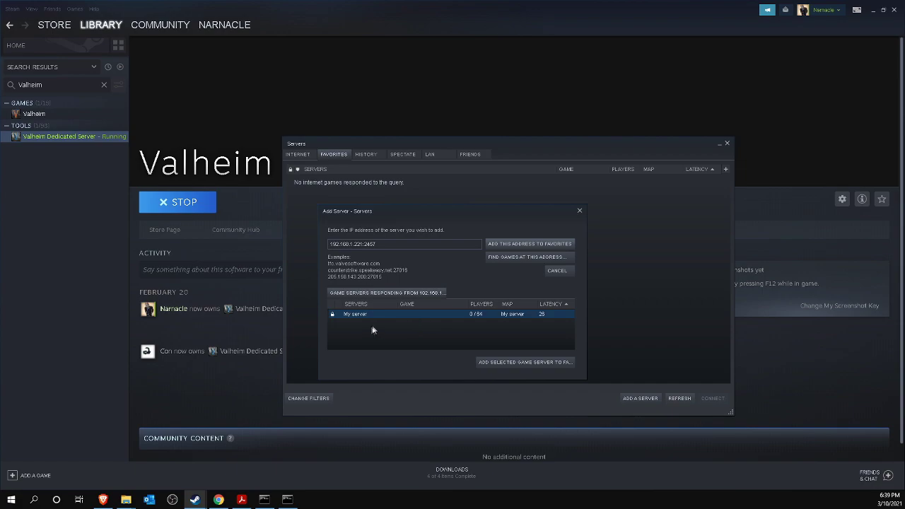
pyautogui.click(550, 362)
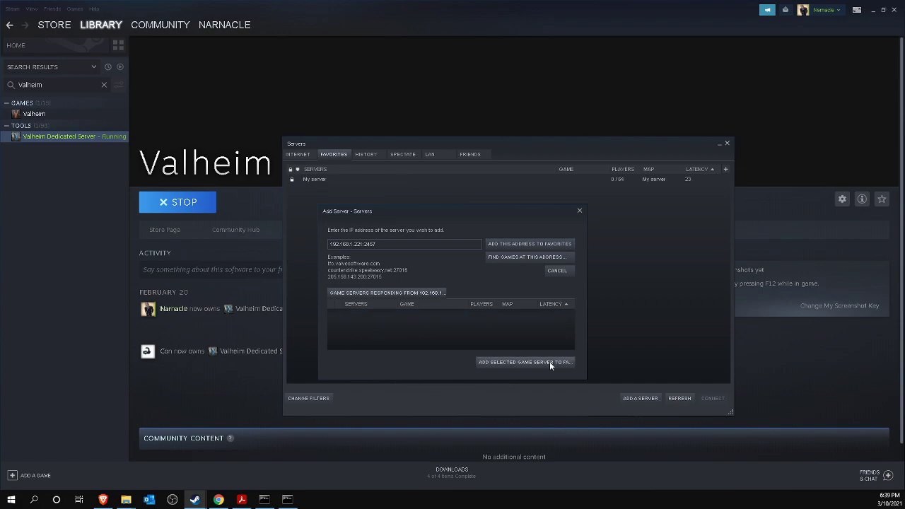
pyautogui.click(679, 399)
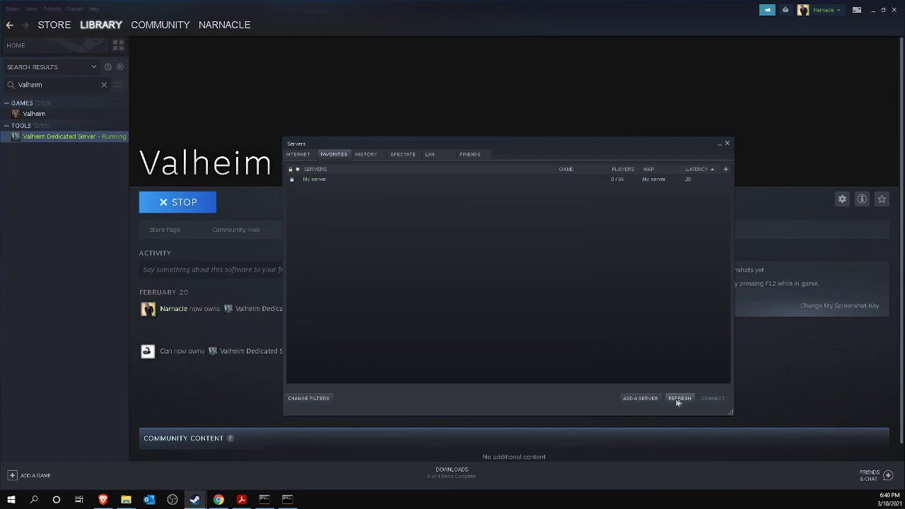
# Connect to My server from the favourites, submitting the server password in Steam.
pyautogui.doubleClick(319, 179)
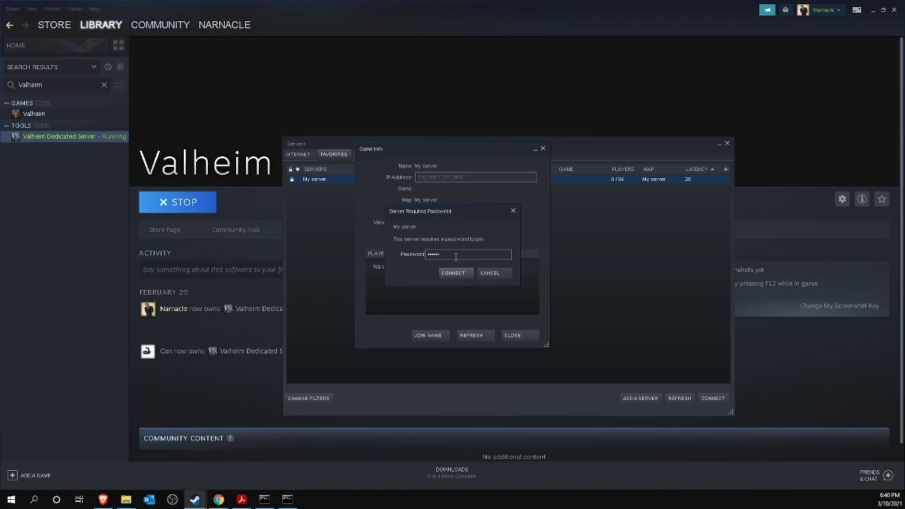
pyautogui.click(454, 272)
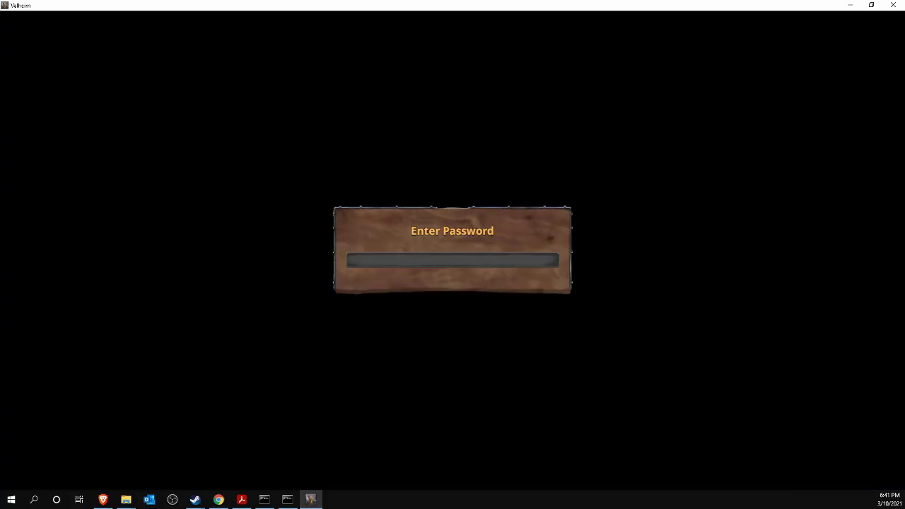
# Enter the server password in Valheim to join, then zoom out on the world map.
pyautogui.write('******')
pyautogui.press('Return')
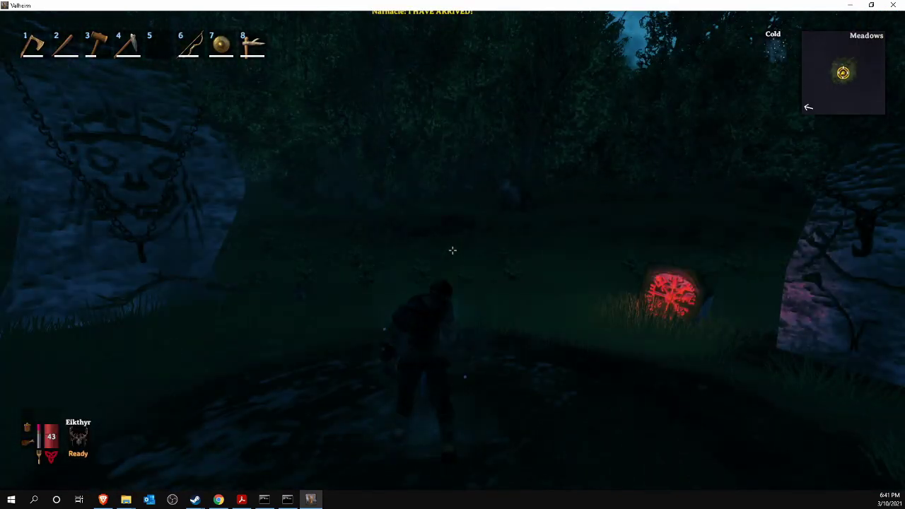
pyautogui.press('m')
pyautogui.scroll(-5, 452, 252)
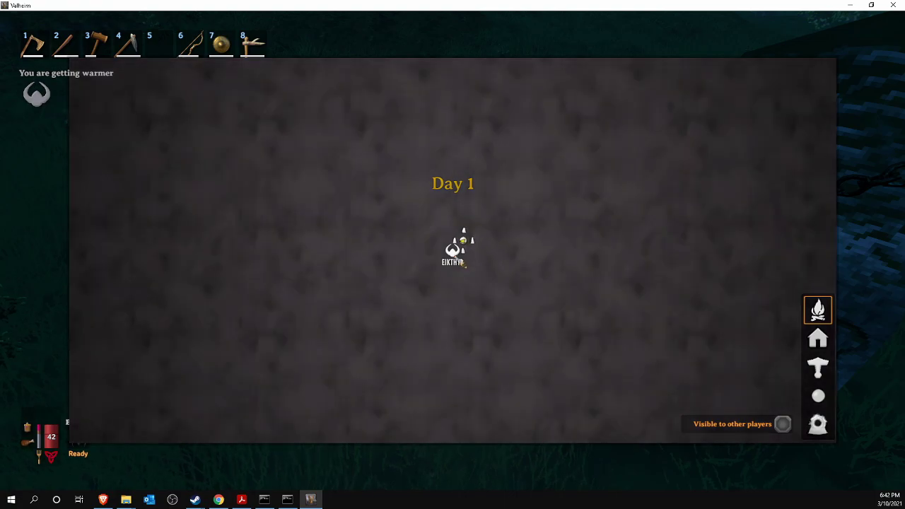
pyautogui.scroll(-4, 453, 252)
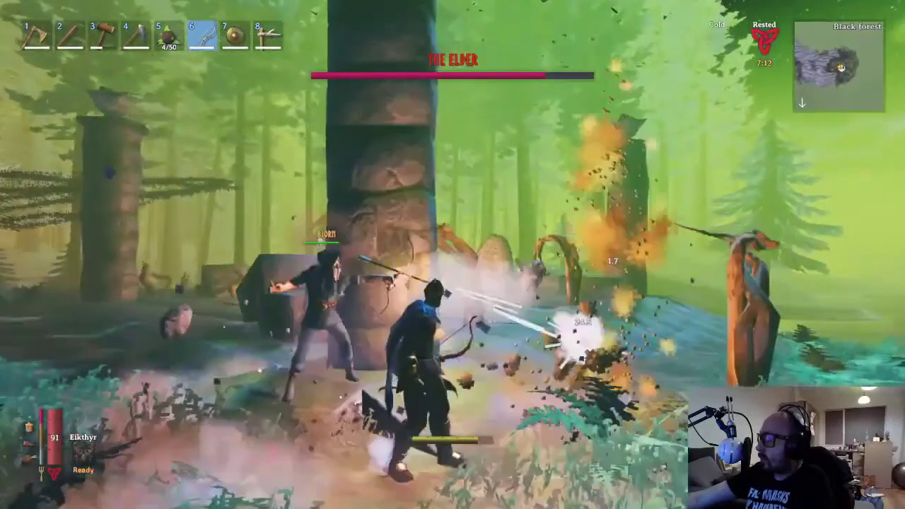
# Circle The Elder's pillar with A and D while shooting arrows at it.
pyautogui.click(453, 255)
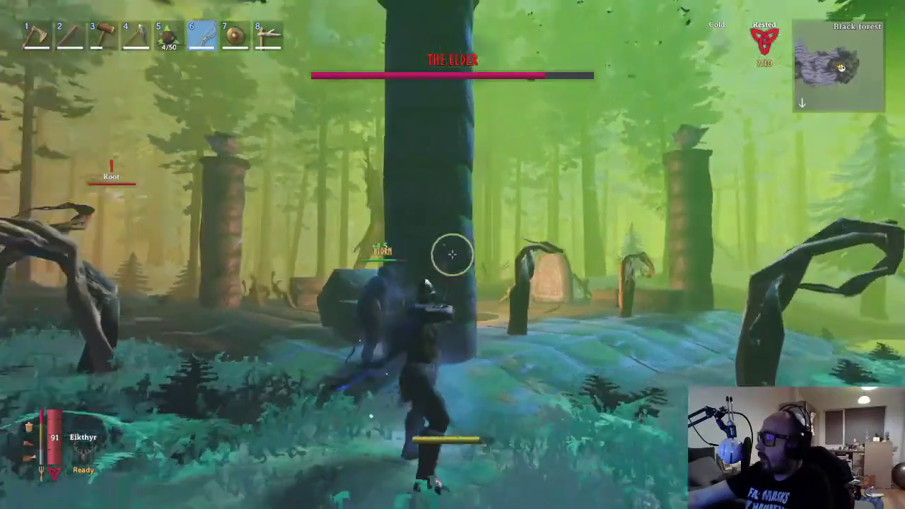
pyautogui.press('a')
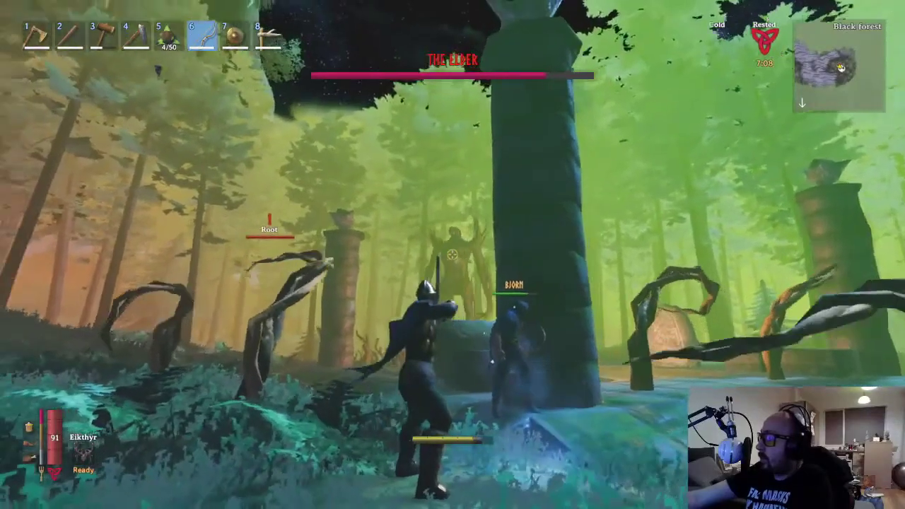
pyautogui.click(453, 255)
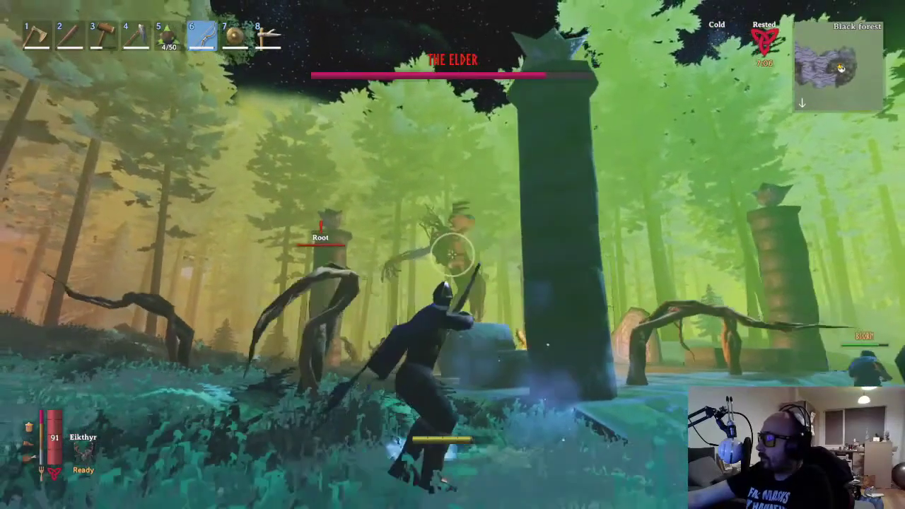
pyautogui.press('a')
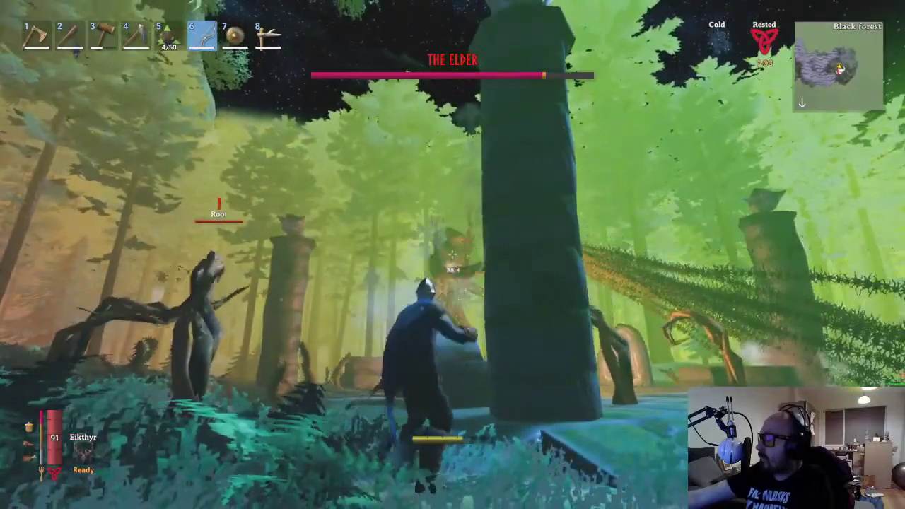
pyautogui.click(452, 255)
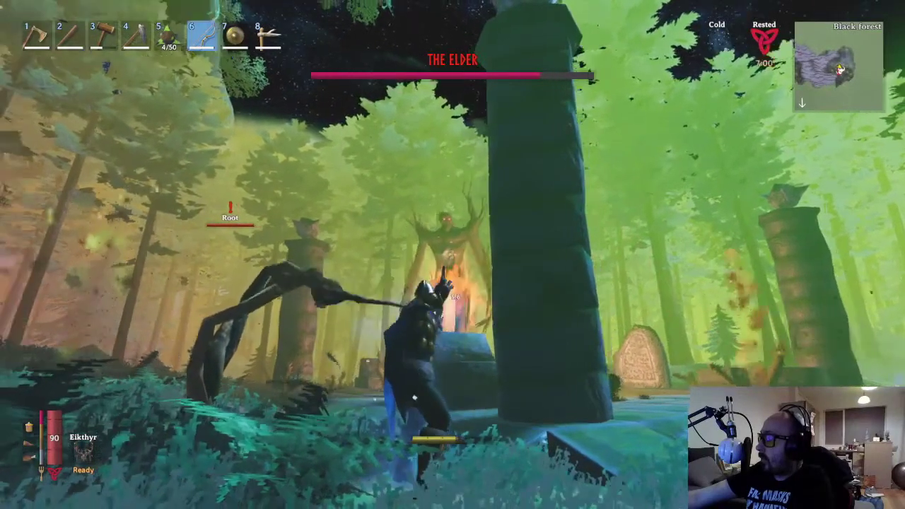
pyautogui.press('d')
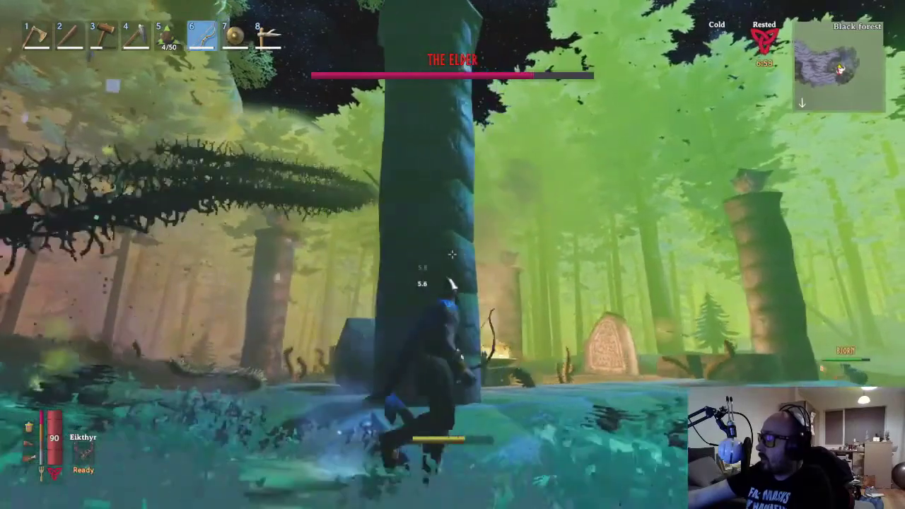
pyautogui.click(453, 254)
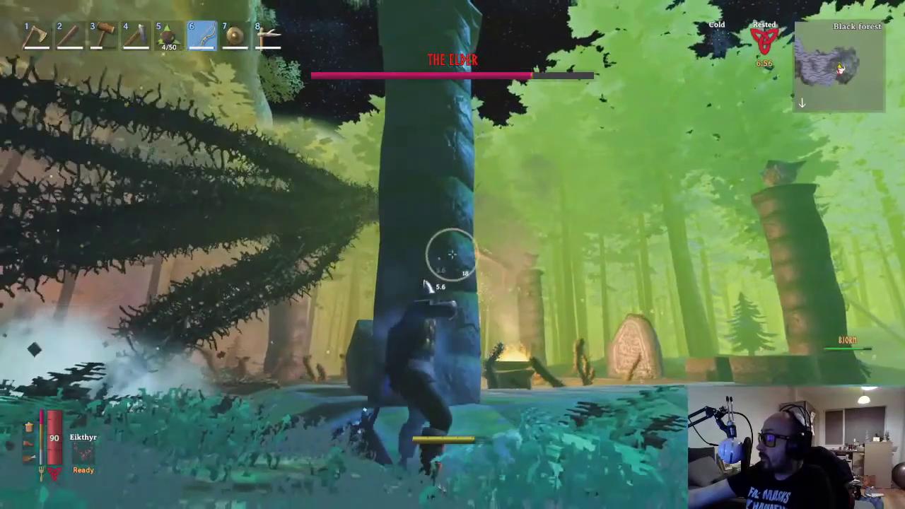
pyautogui.click(452, 254)
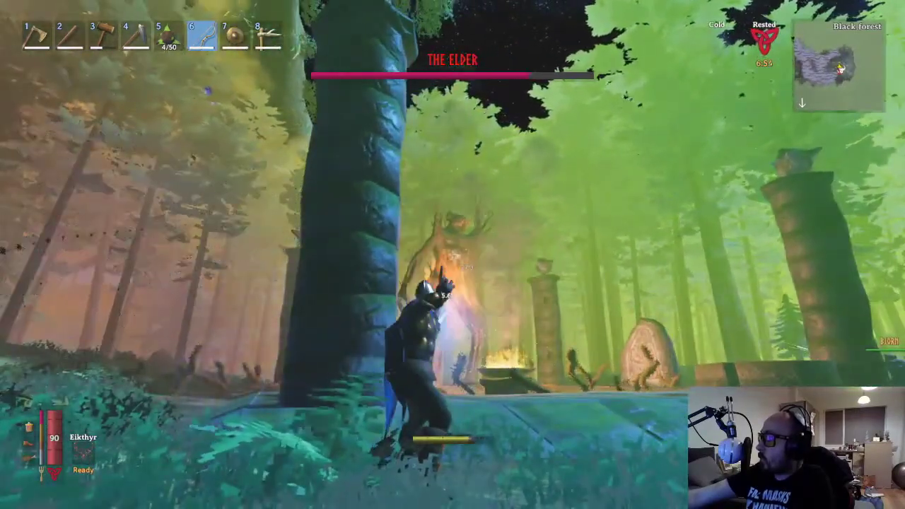